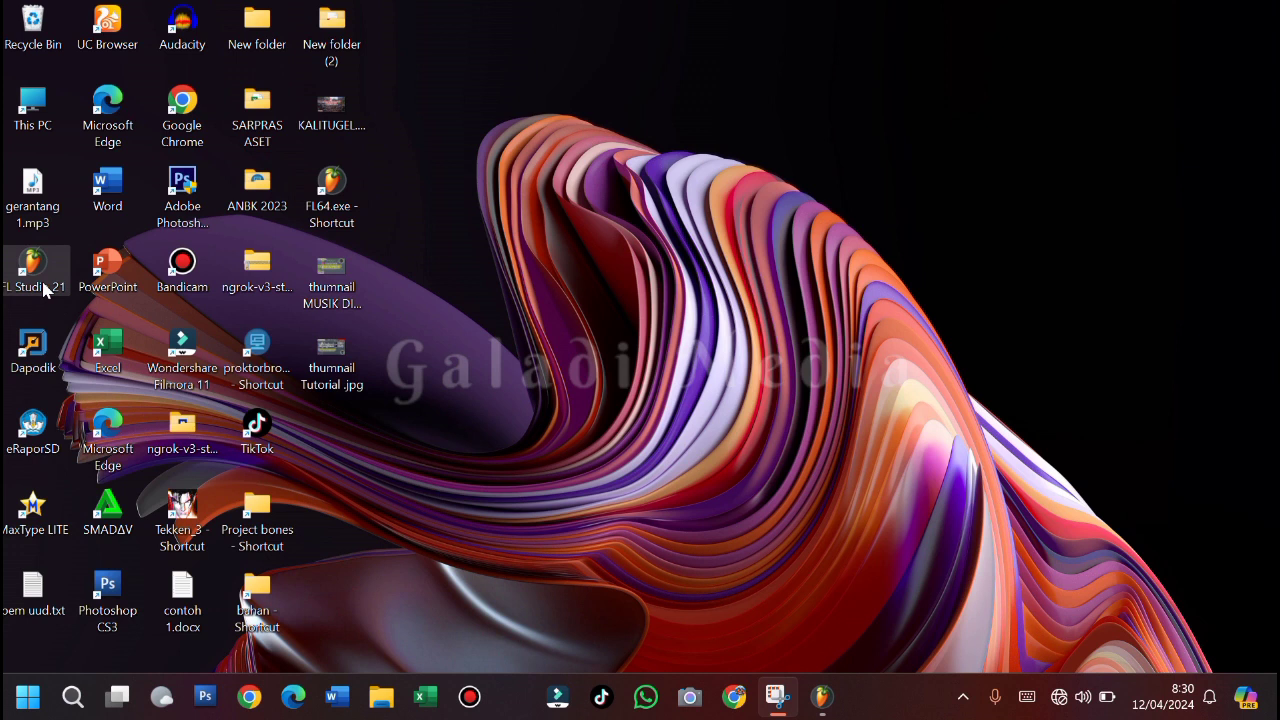
Step: Switch to FL Studio and rename Pattern 1 as "kenduk gejur kempli"
click(821, 697)
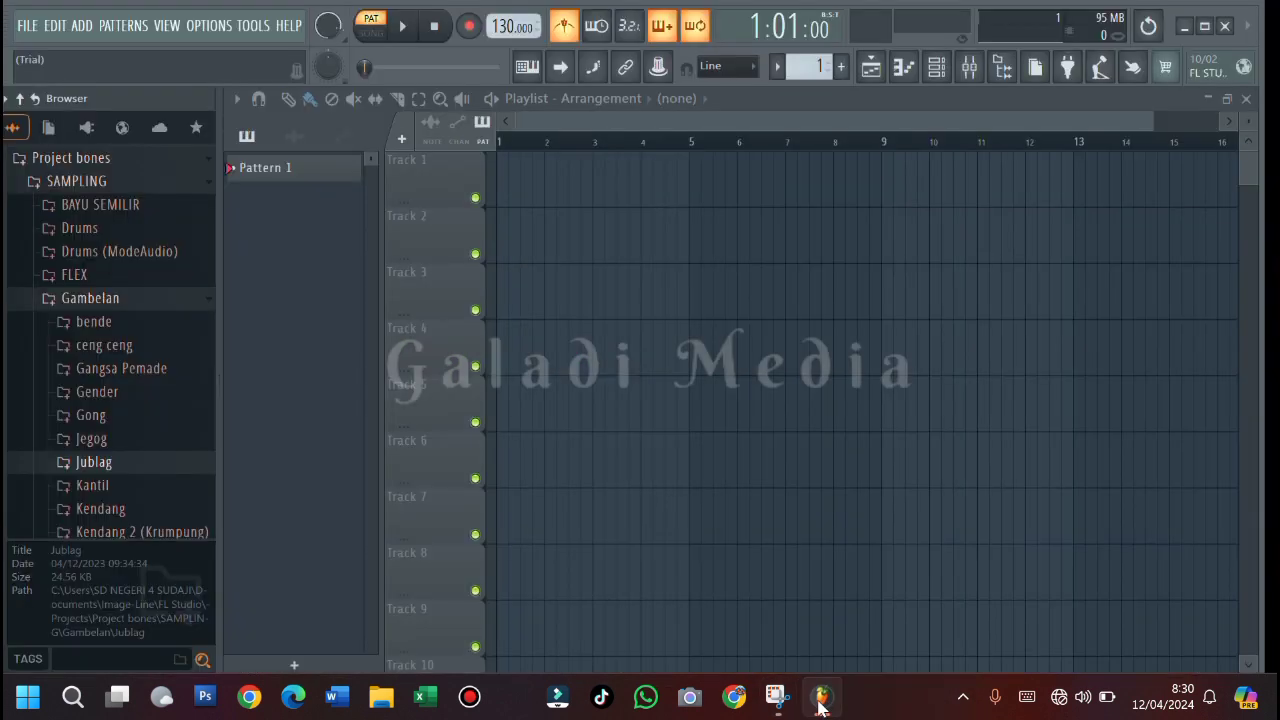
click(270, 168)
right_click(279, 177)
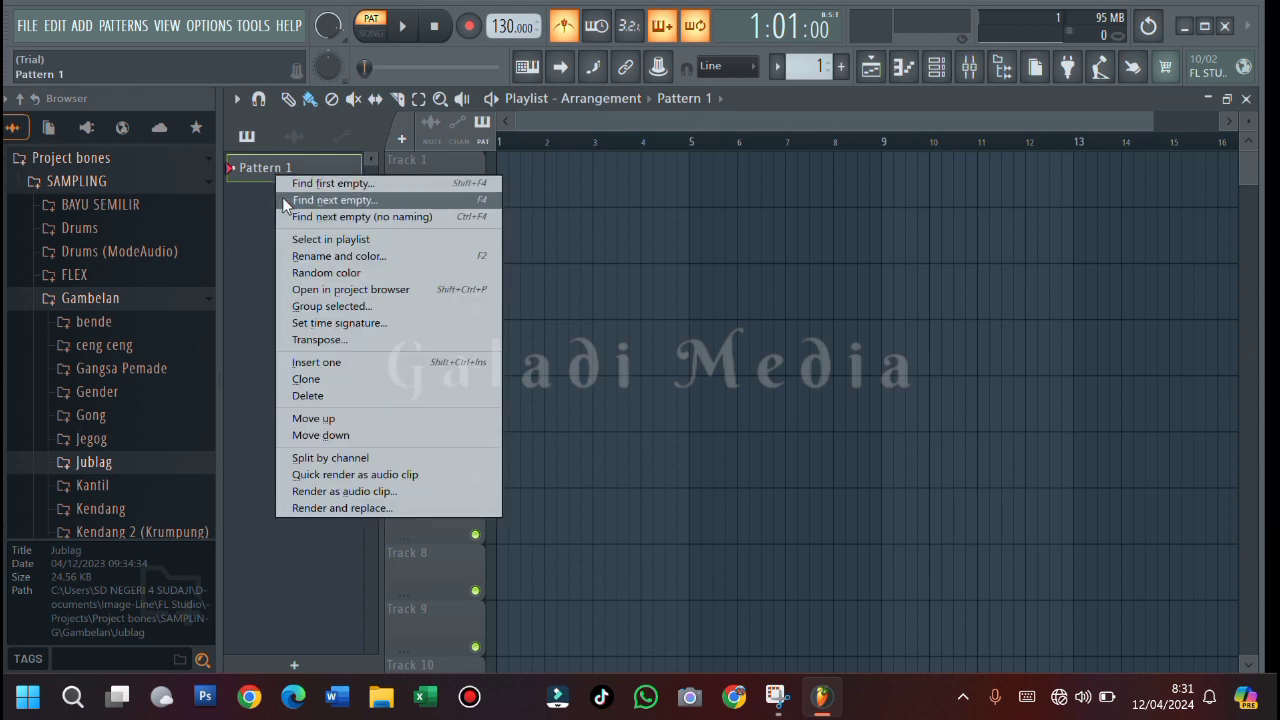
click(334, 257)
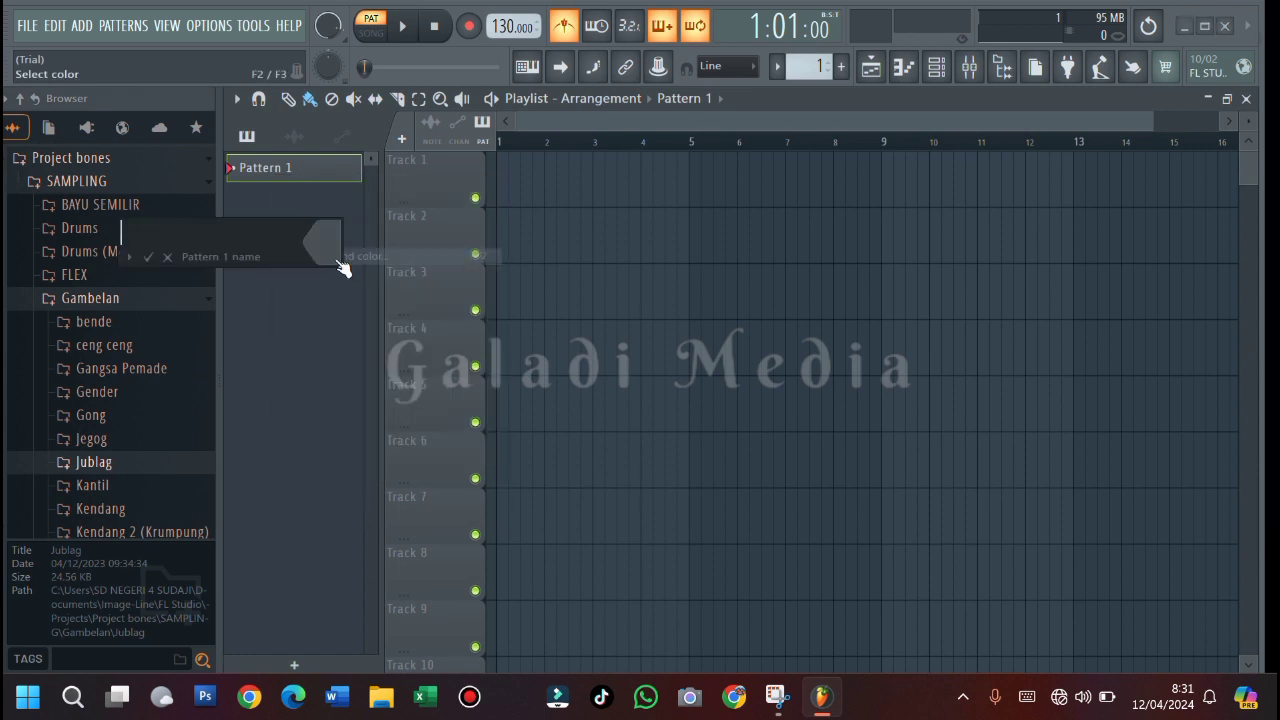
text(k)
text(enduk gejur kempli)
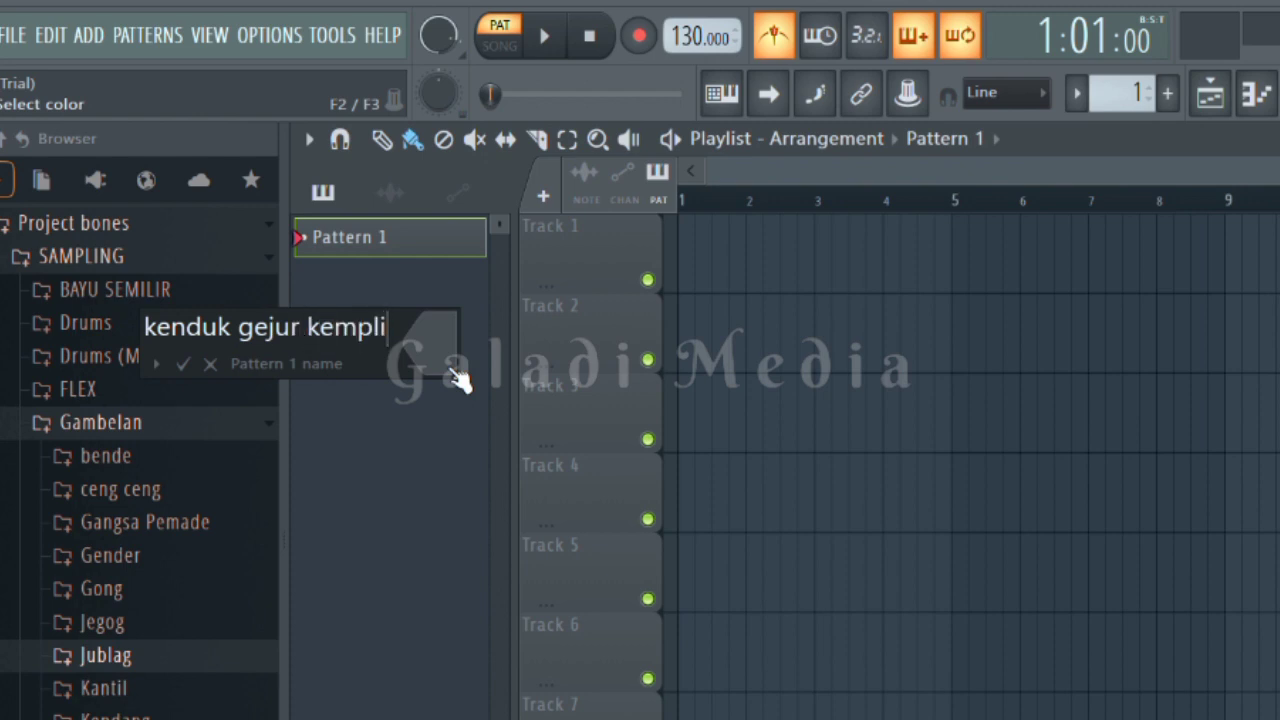
click(183, 364)
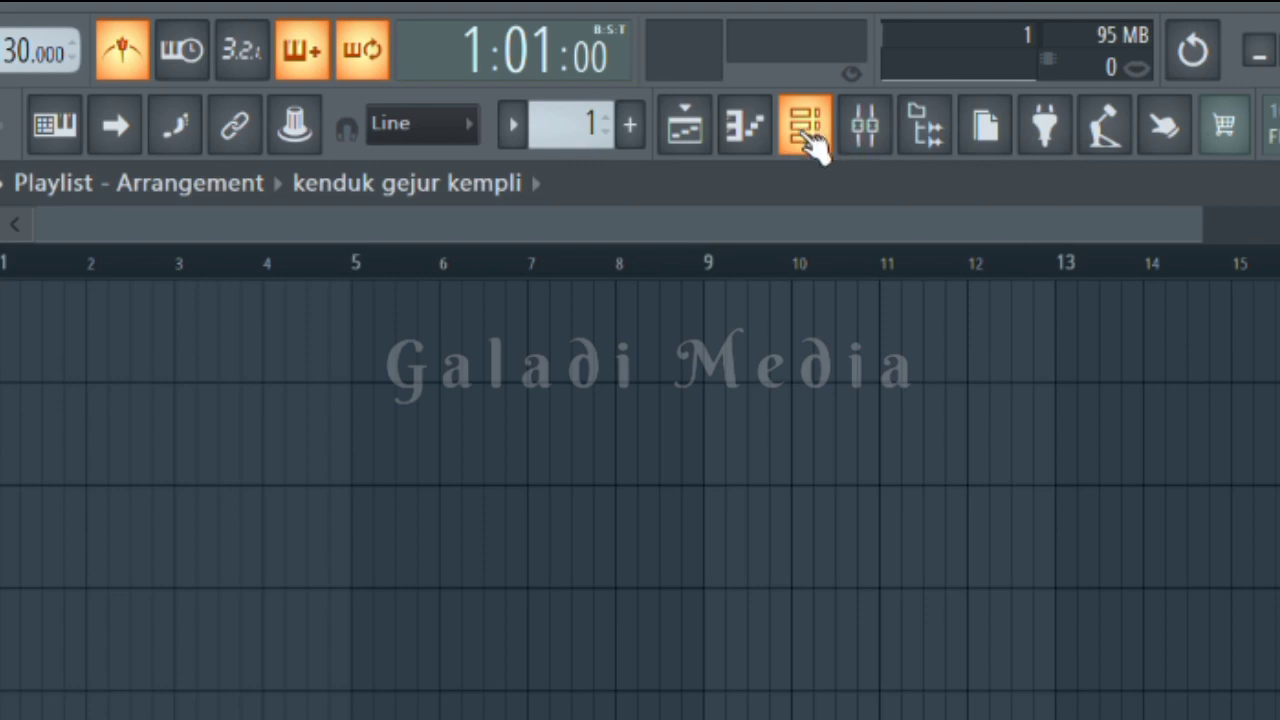
Step: Show the Channel rack and replace the 808 Kick channel with the Kenduk sample from the Gambelan/KENDUK folder
click(806, 133)
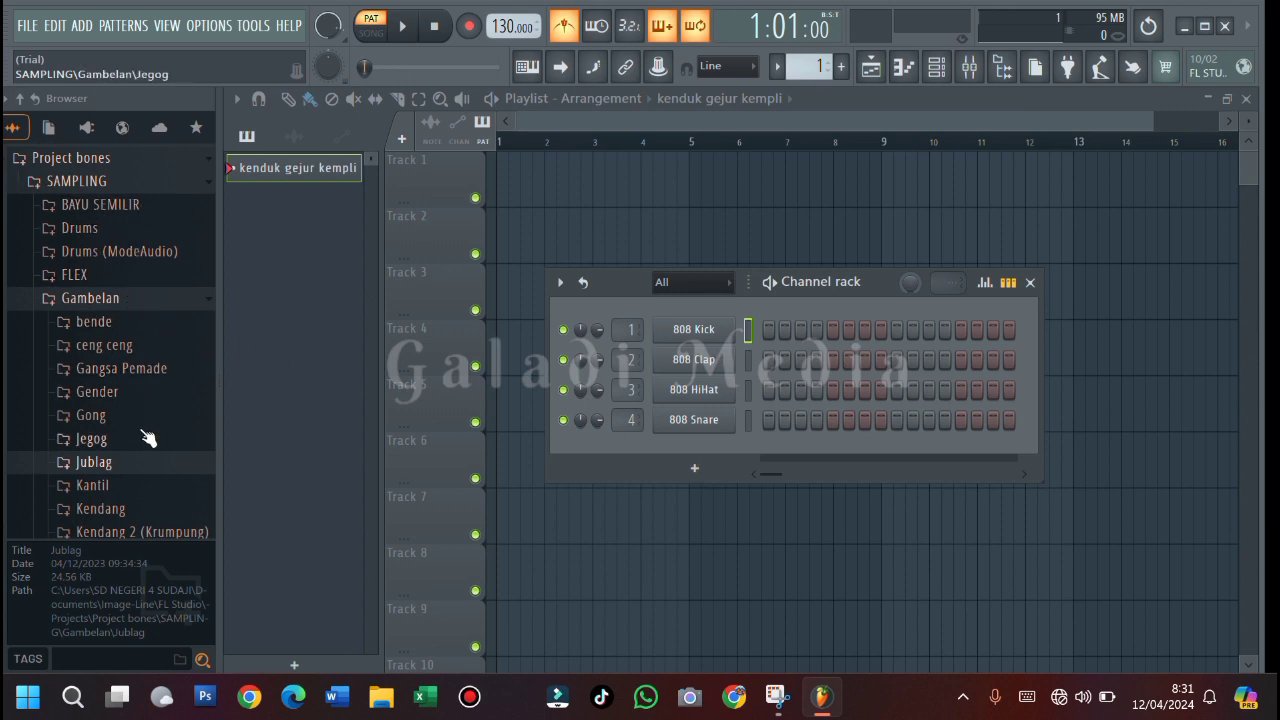
scroll(119, 484, down, 2)
scroll(119, 484, down, 3)
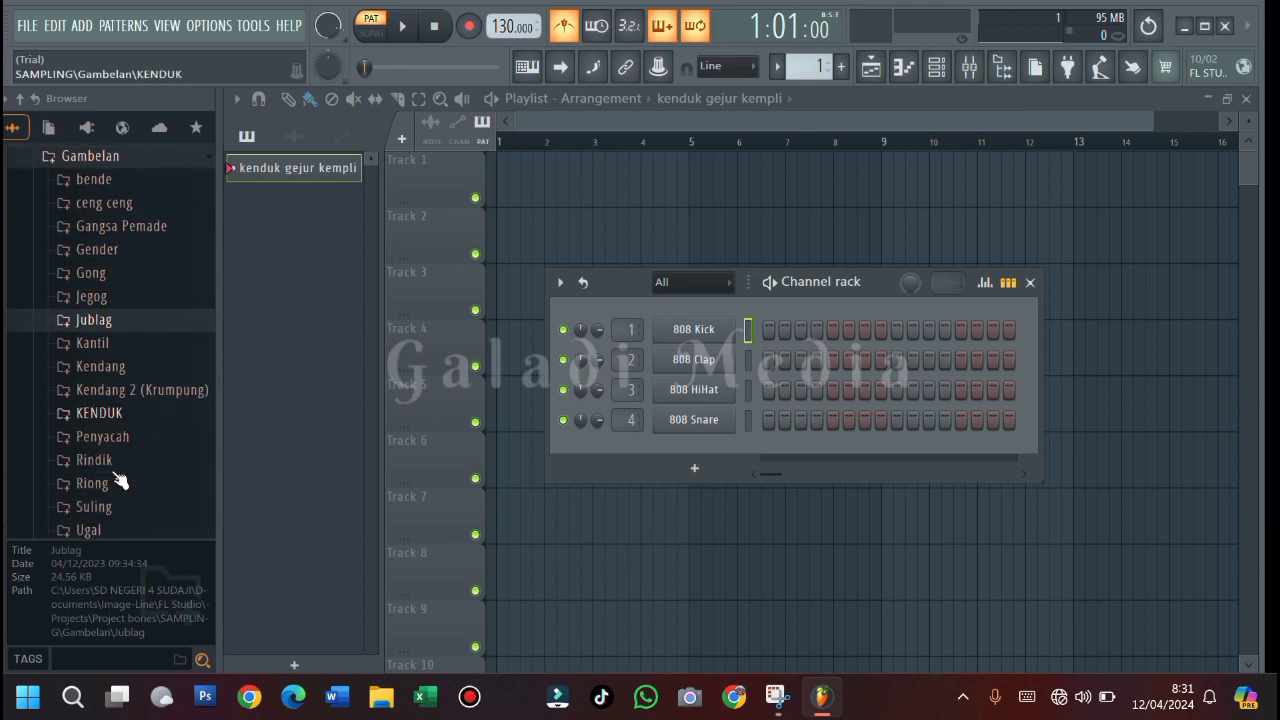
click(106, 410)
click(106, 410)
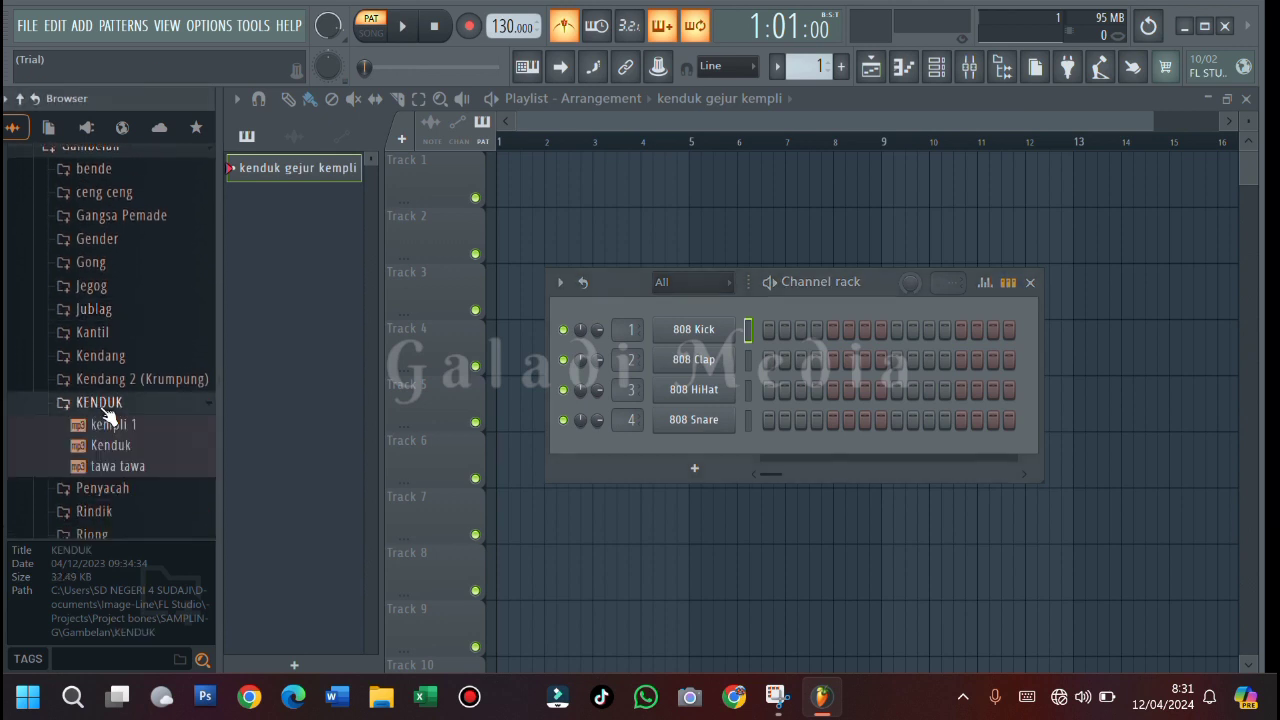
click(120, 446)
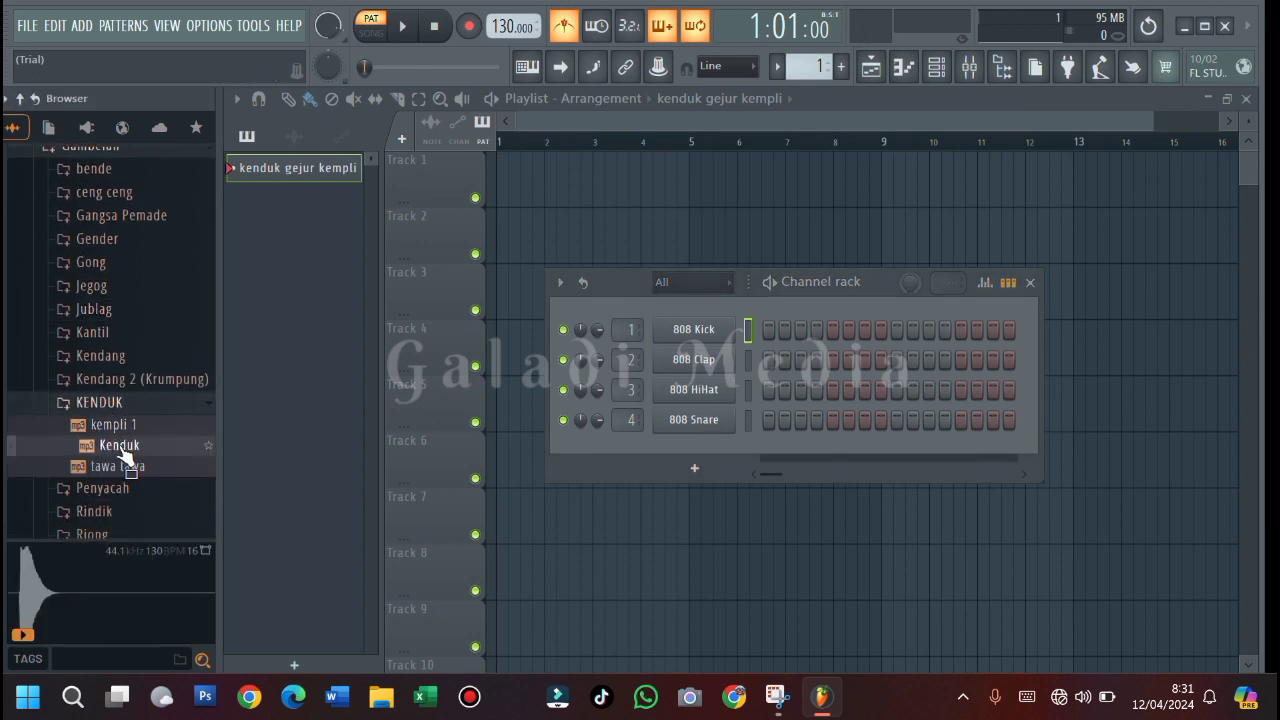
drag(125, 455, 680, 338)
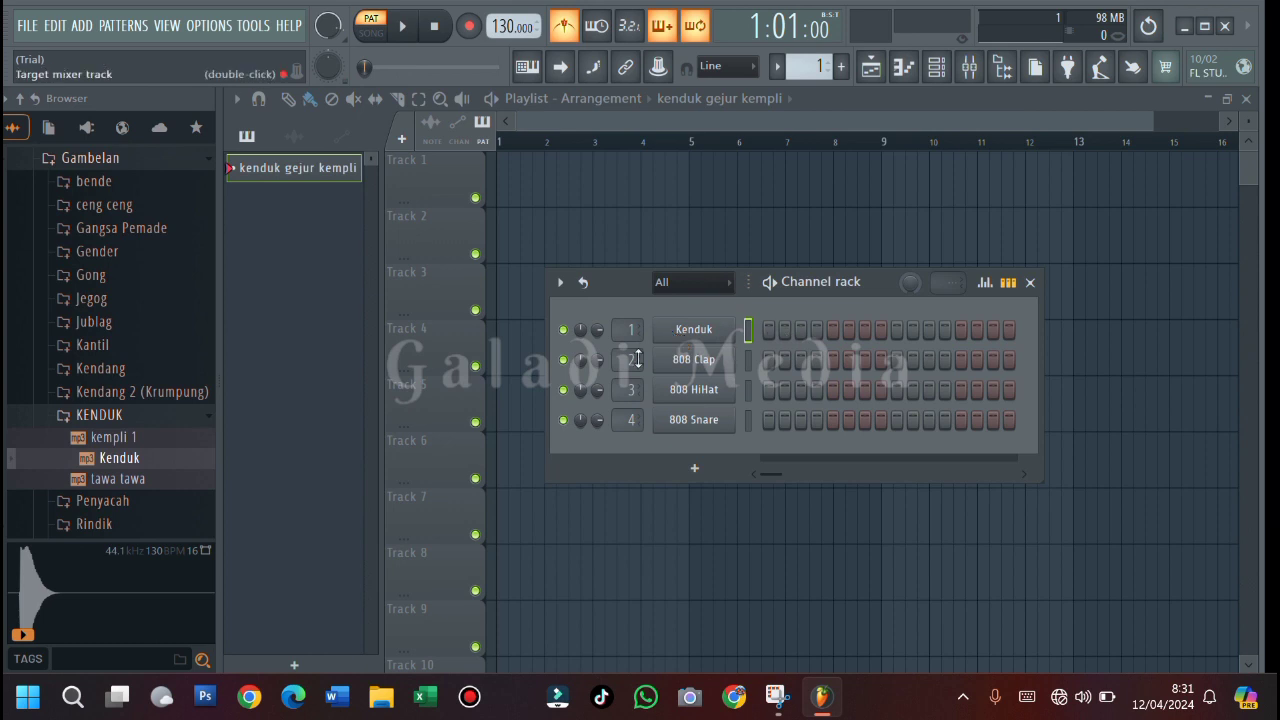
Step: Replace the 808 Clap channel with the kempli 1 sample and collapse the KENDUK folder
click(128, 440)
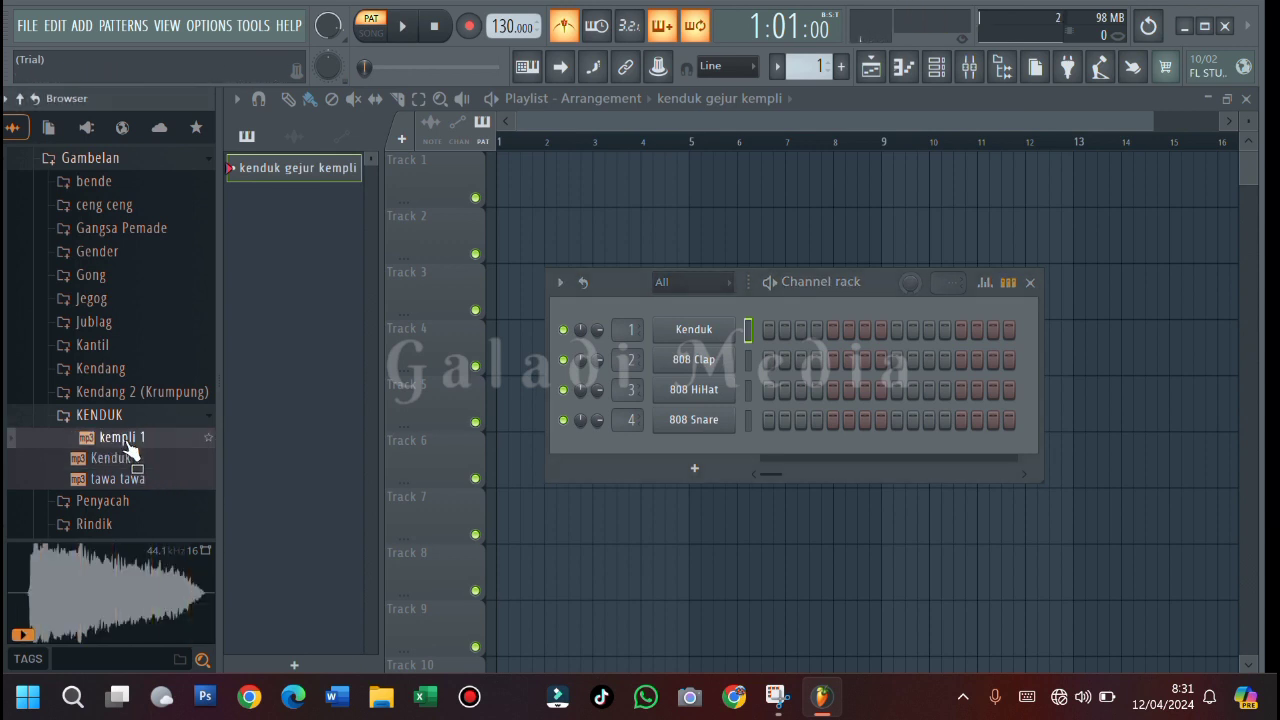
drag(128, 447, 700, 362)
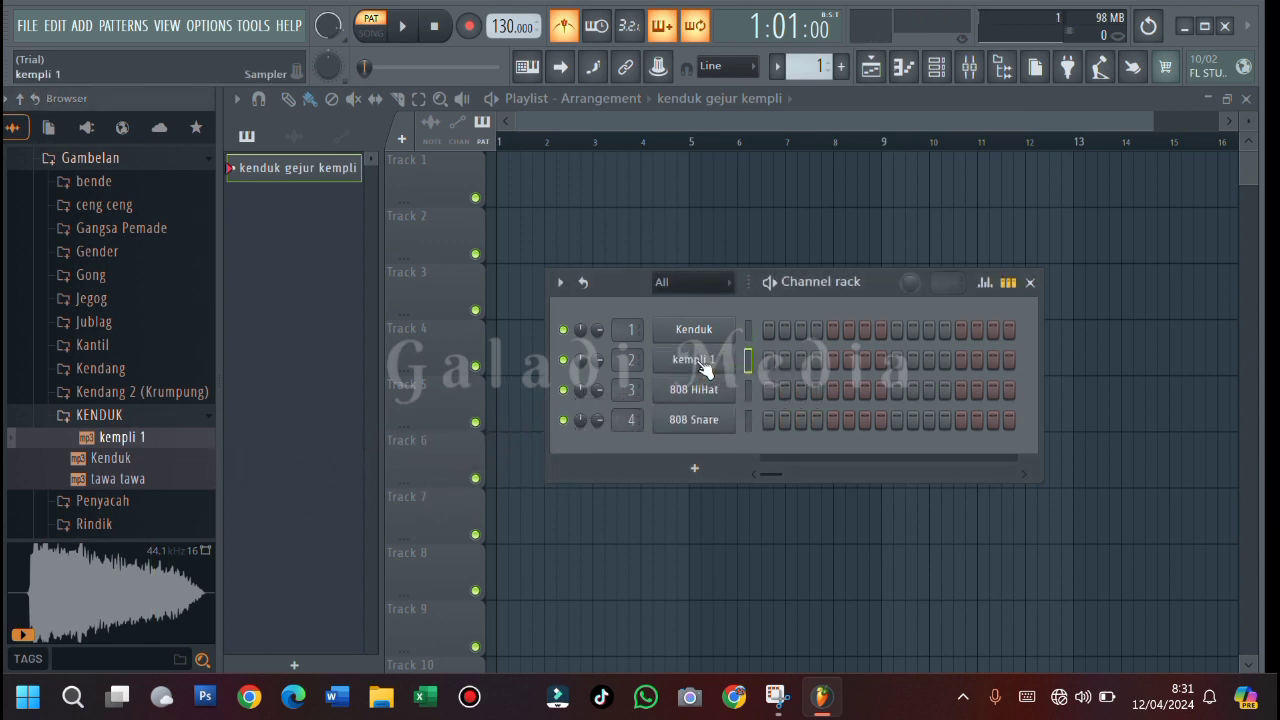
click(166, 421)
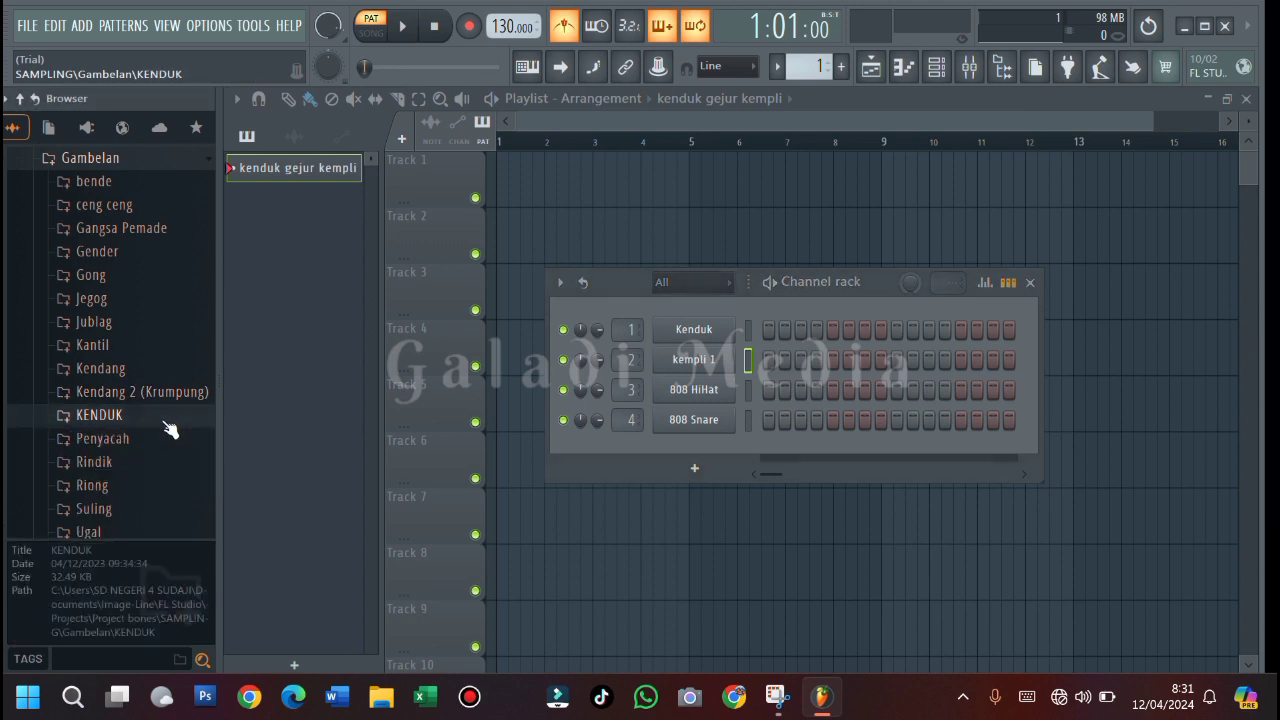
Step: Replace the 808 HiHat channel with the Gong 01 sample from the Gong folder, and preview the kempur 001 sample
click(105, 282)
click(138, 317)
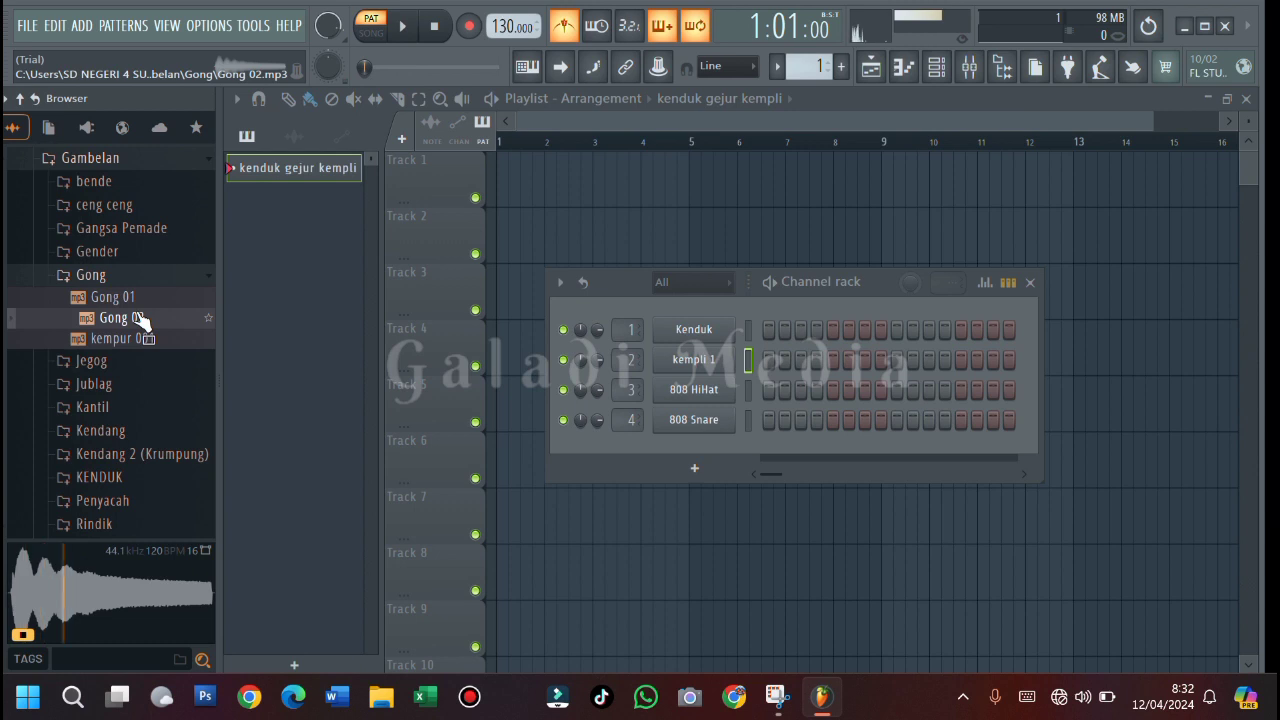
click(131, 297)
drag(133, 303, 670, 392)
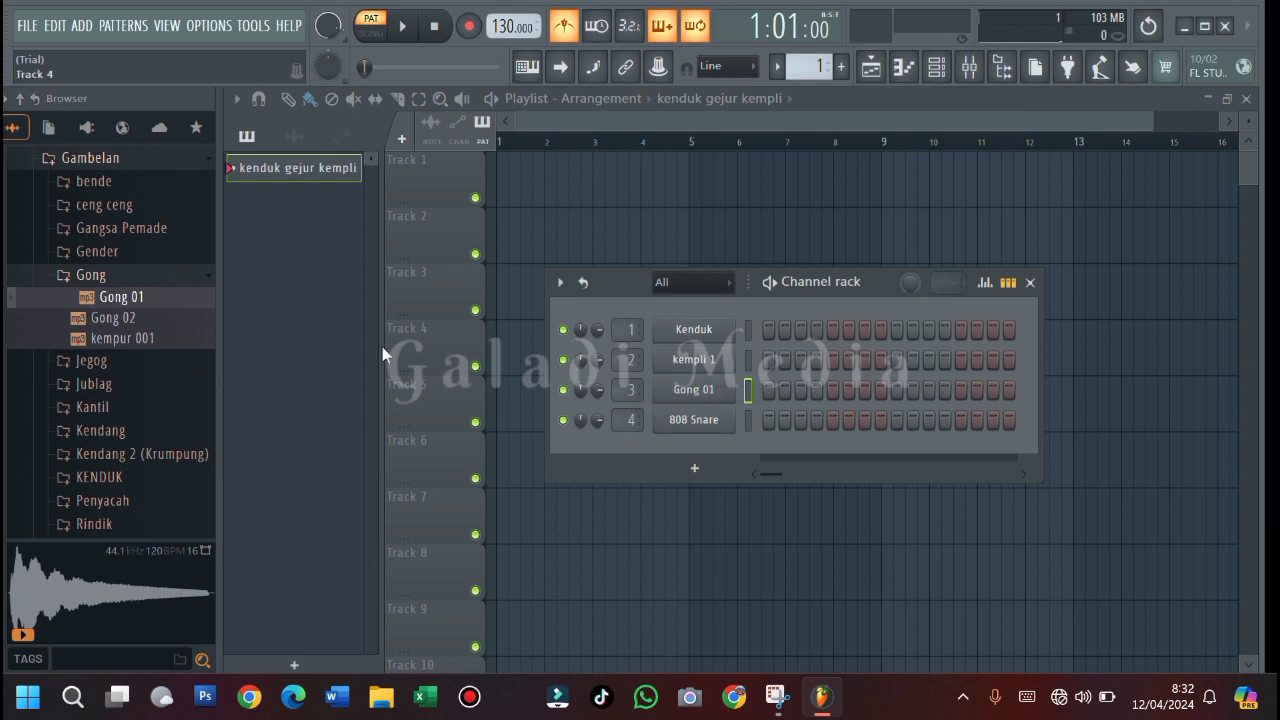
click(141, 346)
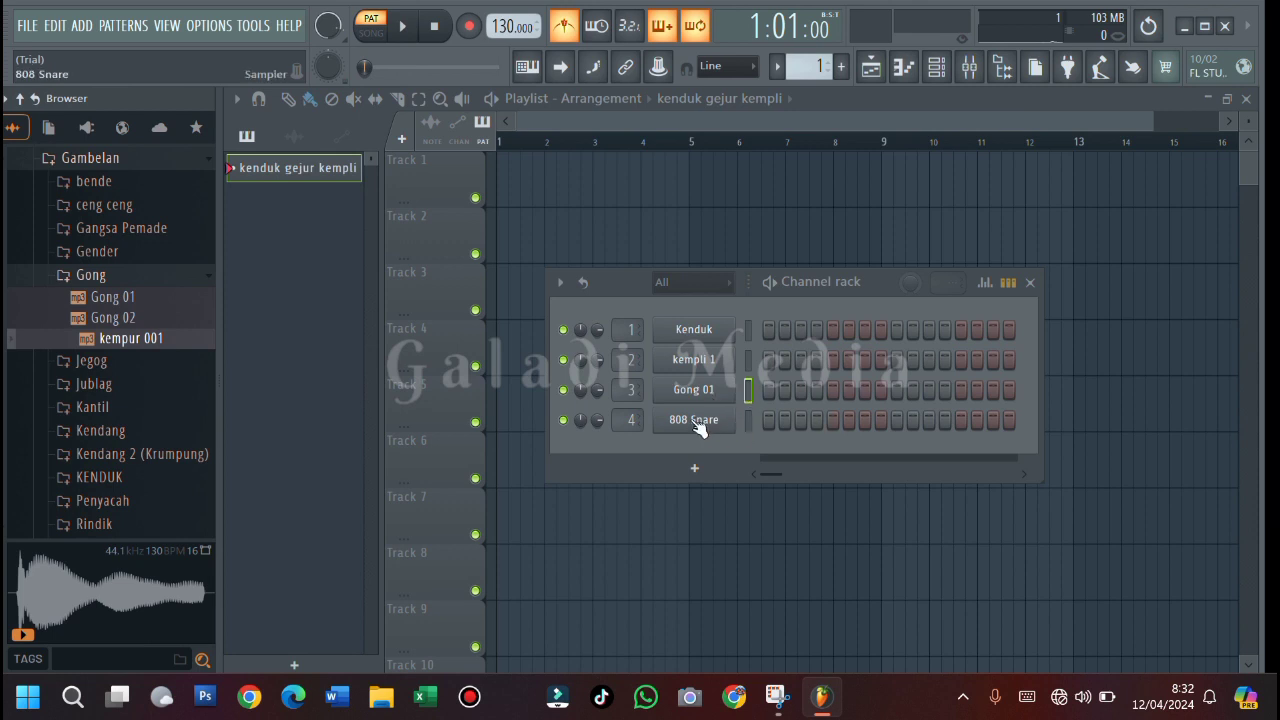
Step: Open the Kenduk channel's piano roll and set the project tempo to 120
click(746, 330)
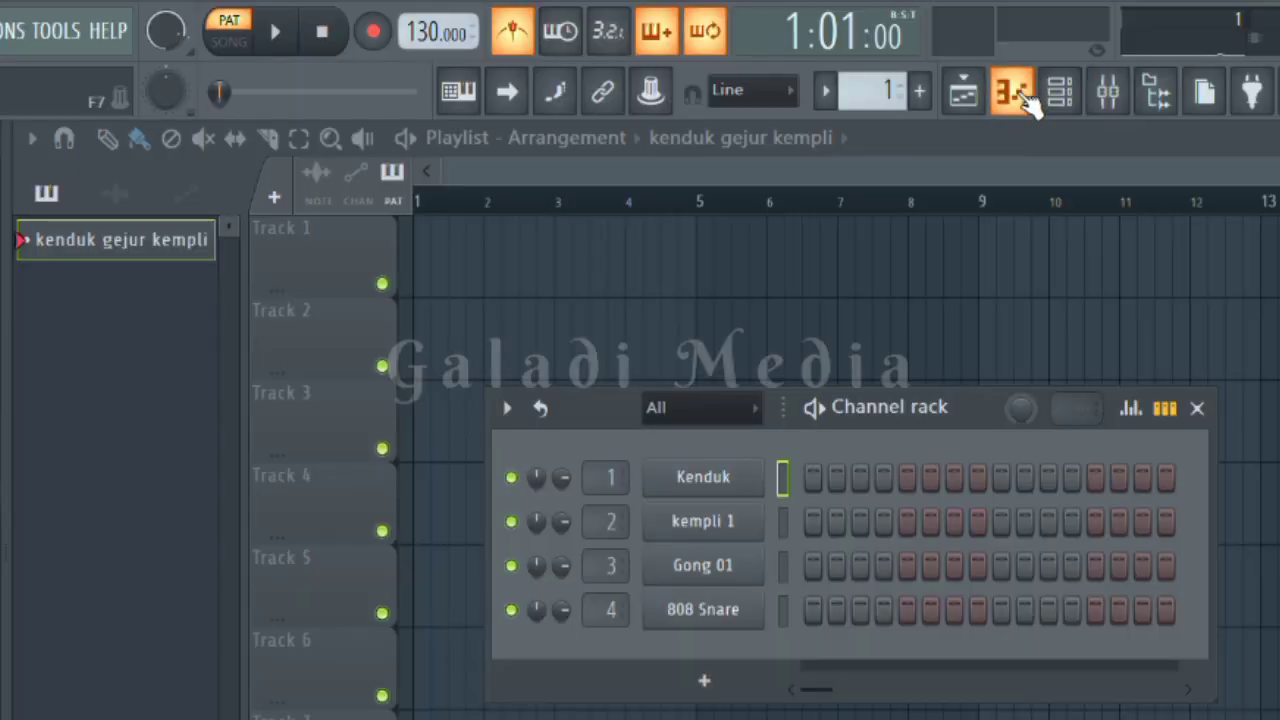
click(1016, 93)
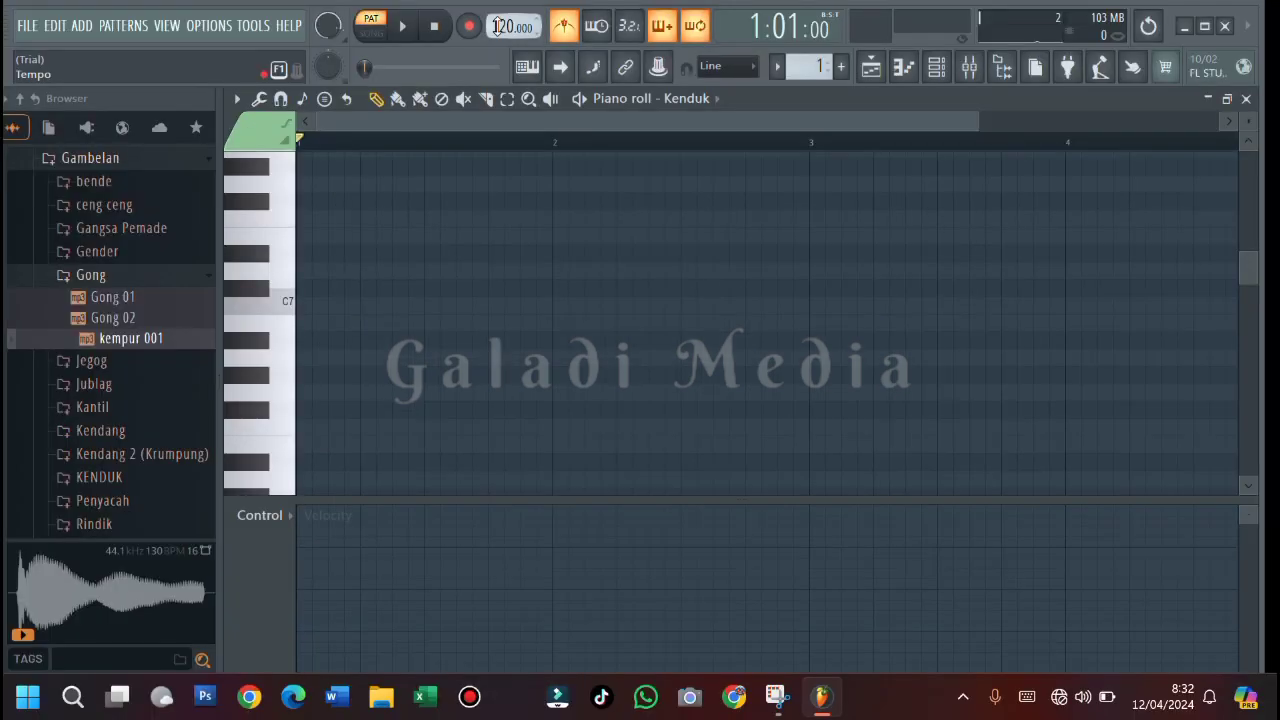
scroll(359, 375, up, 3)
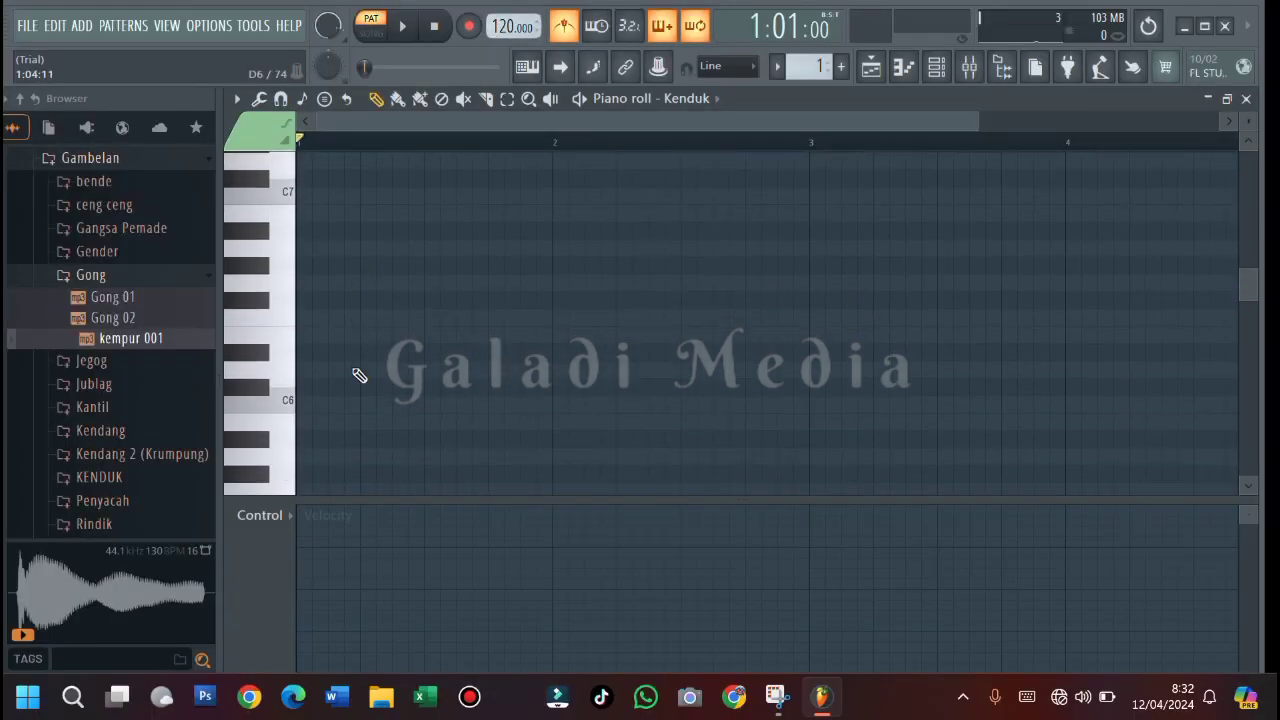
Step: Draw eight C5 notes for Kenduk, one on every beat of bars 1 and 2, and start pattern playback
scroll(359, 375, up, 20)
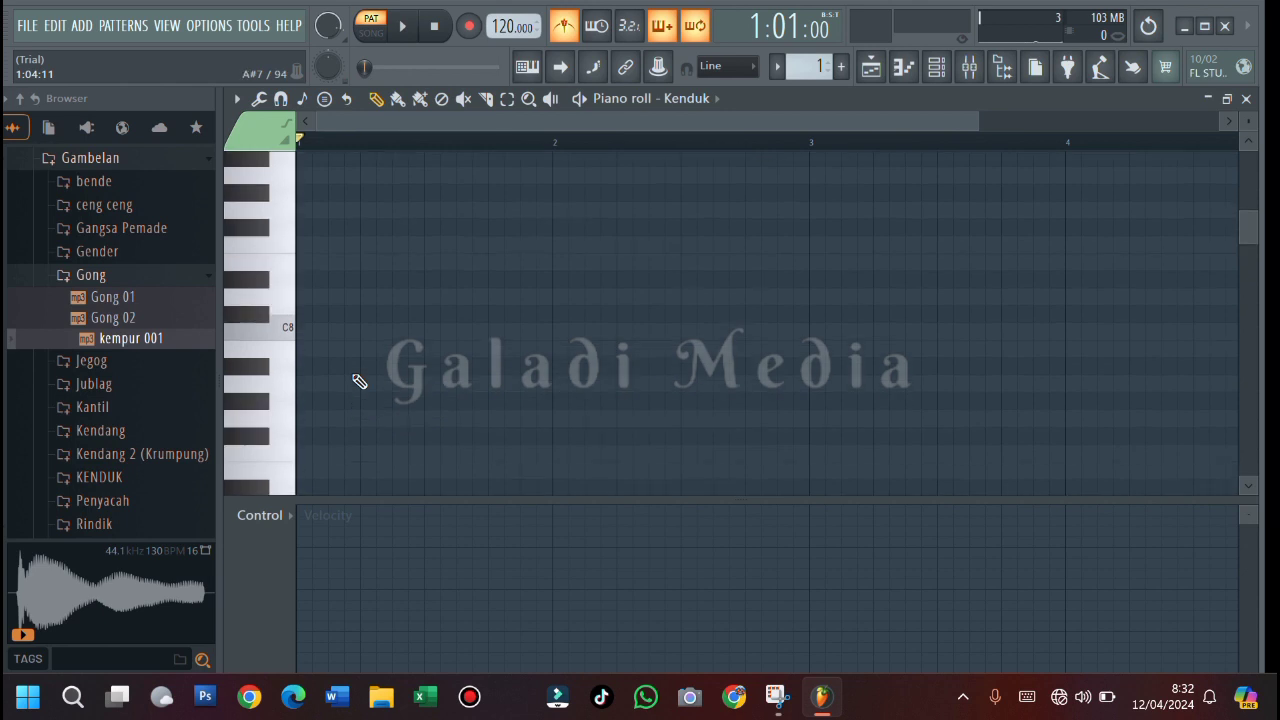
scroll(359, 382, down, 20)
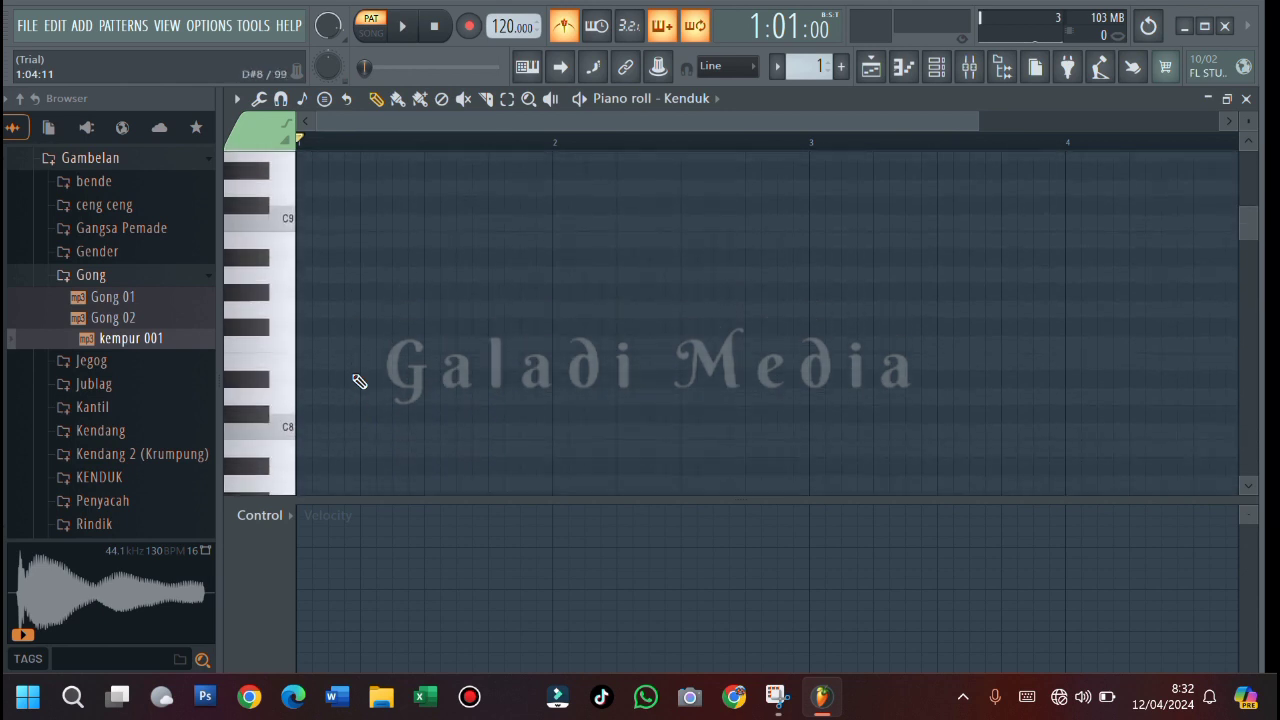
scroll(359, 382, down, 20)
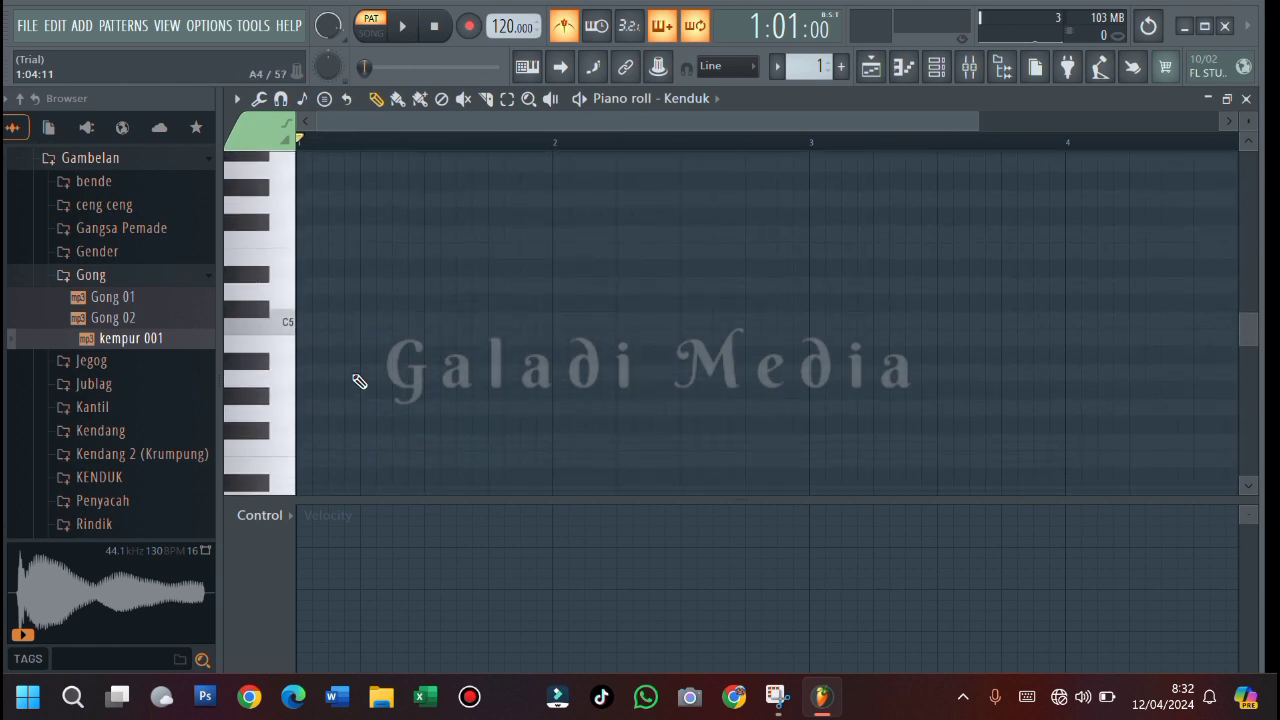
scroll(359, 382, up, 1)
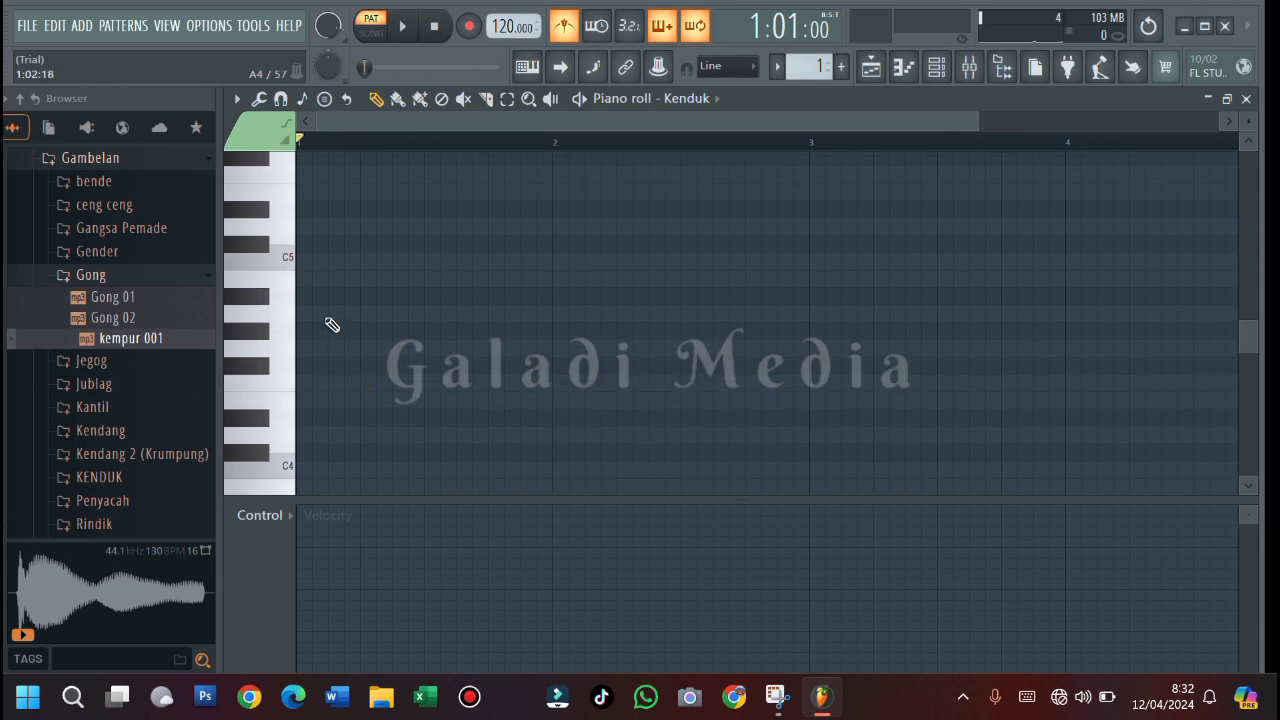
click(300, 262)
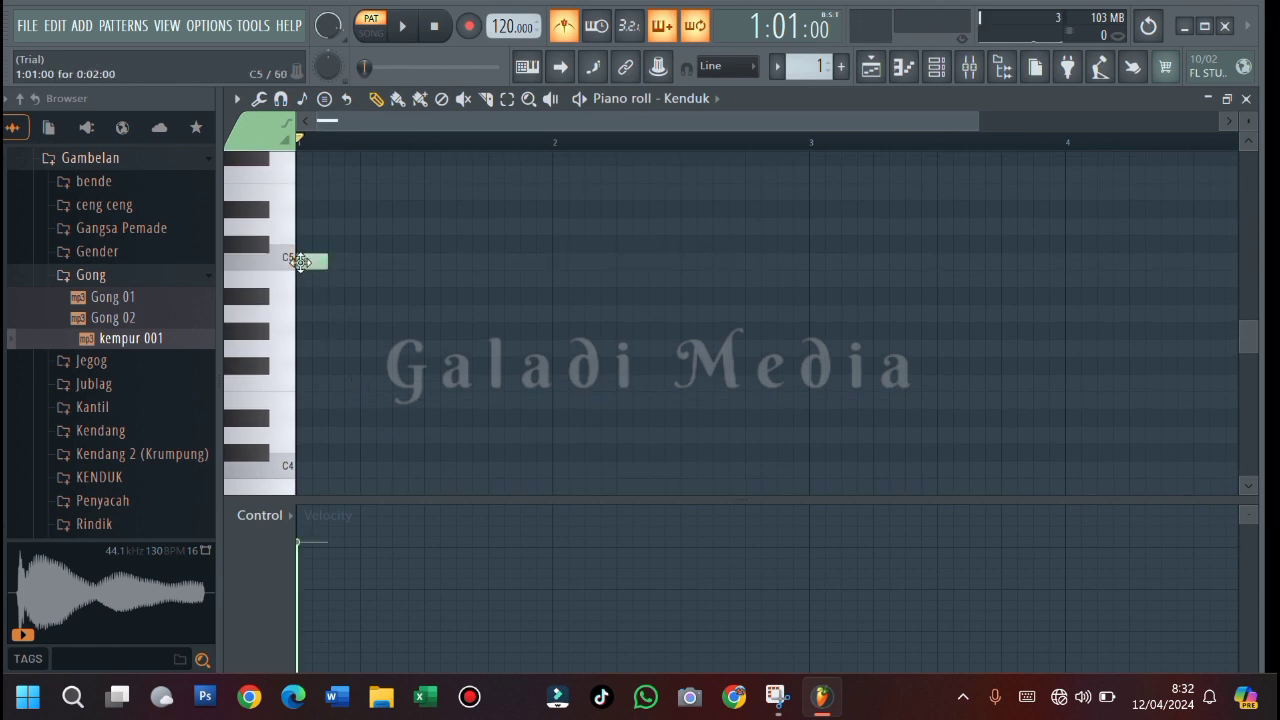
click(366, 262)
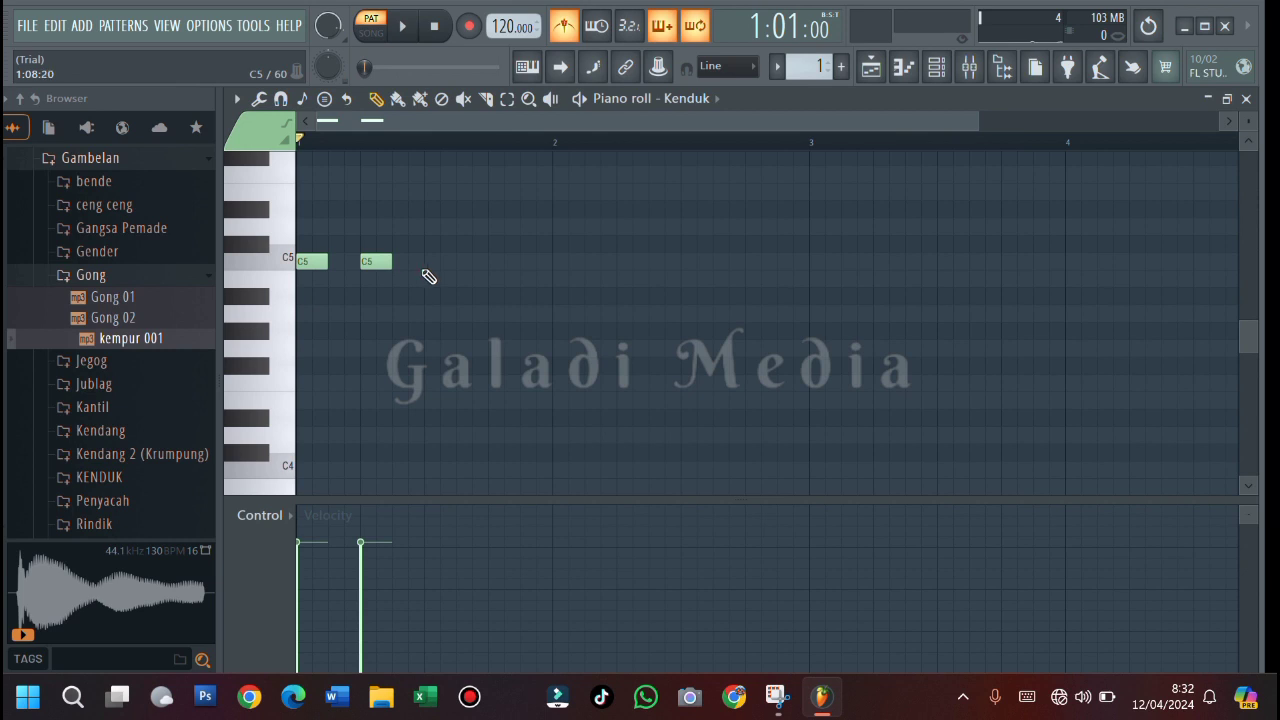
click(430, 262)
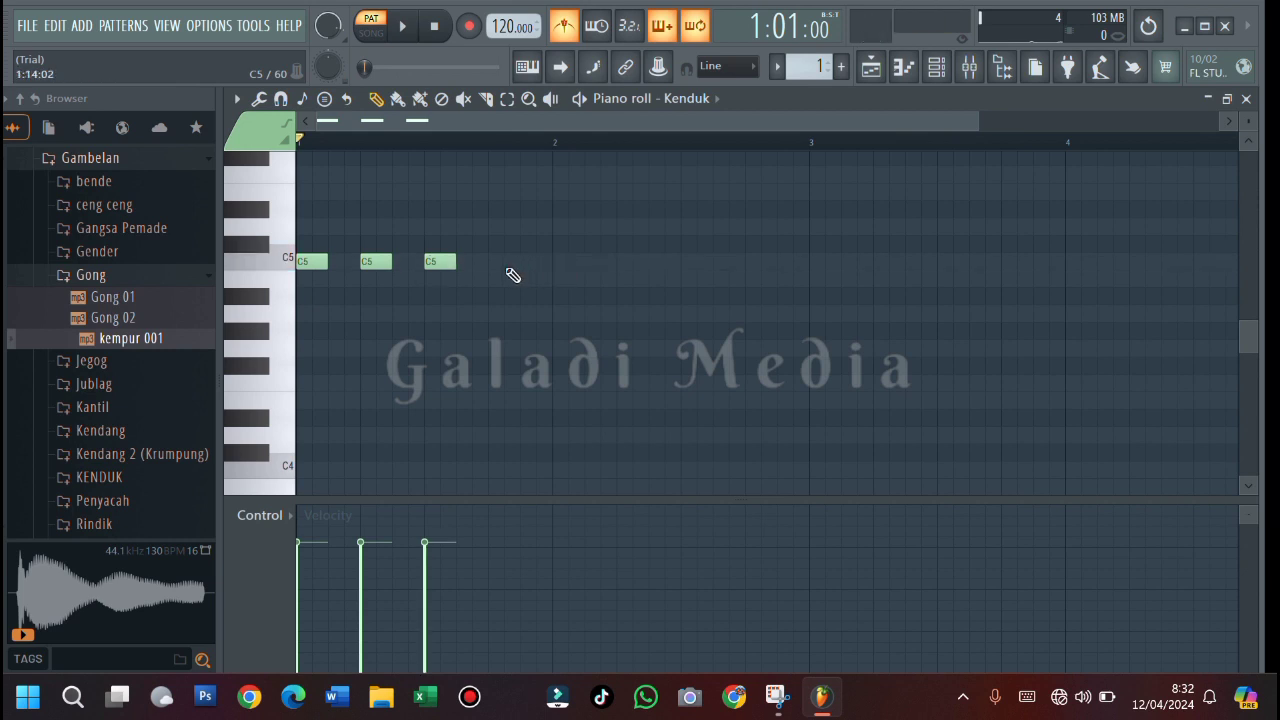
click(494, 262)
click(558, 262)
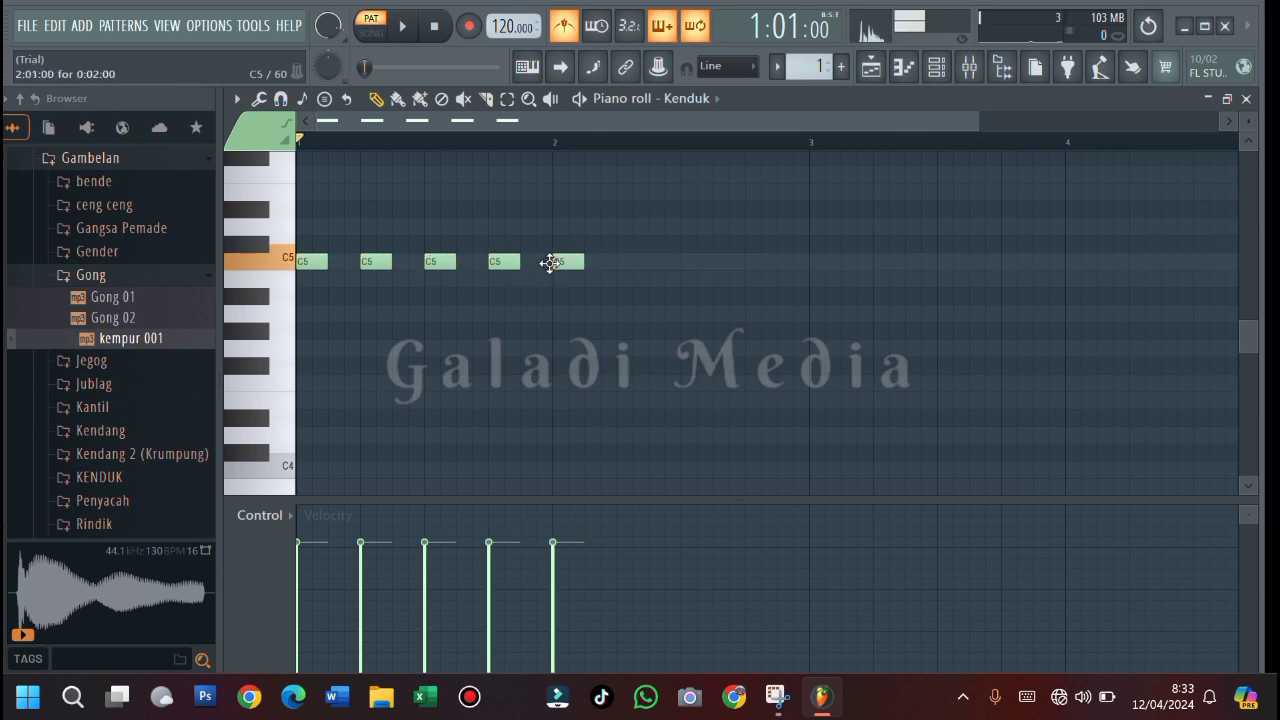
click(622, 262)
click(686, 262)
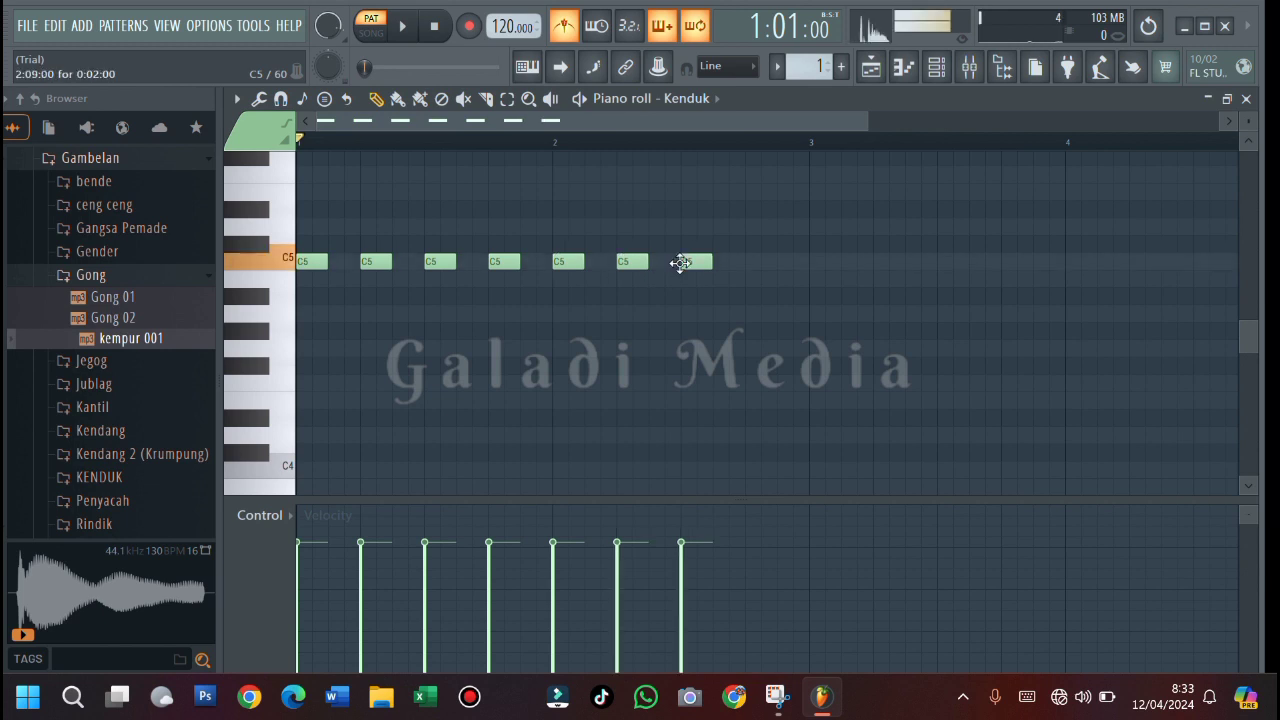
click(752, 263)
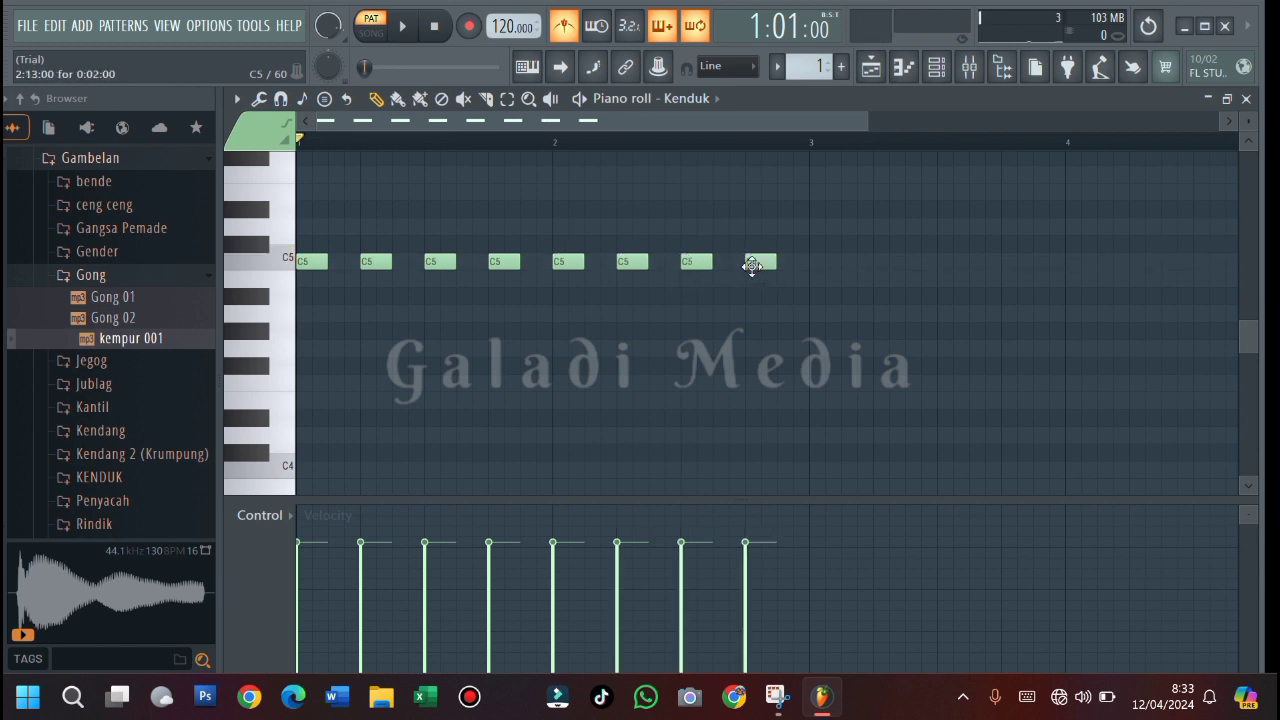
click(410, 27)
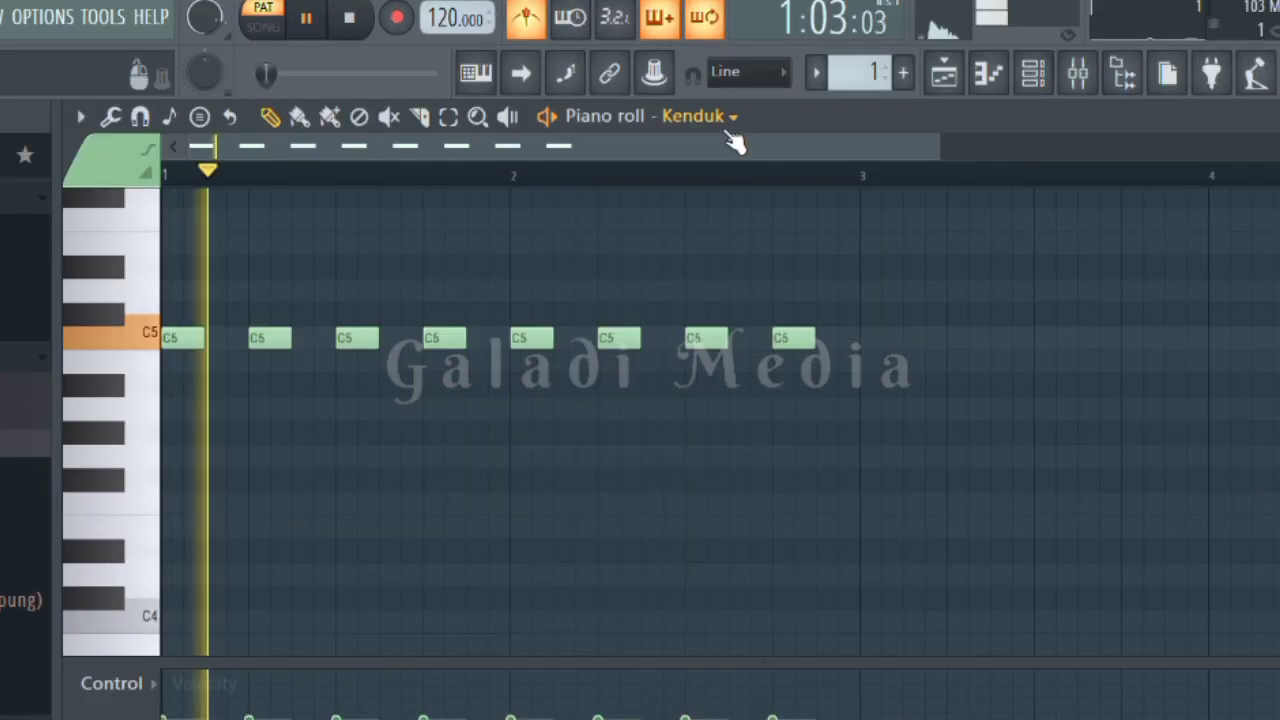
Step: Draw five C5 notes for kempli 1, on beats 1 and 3 of bars 1 and 2 and at the start of bar 3
click(724, 118)
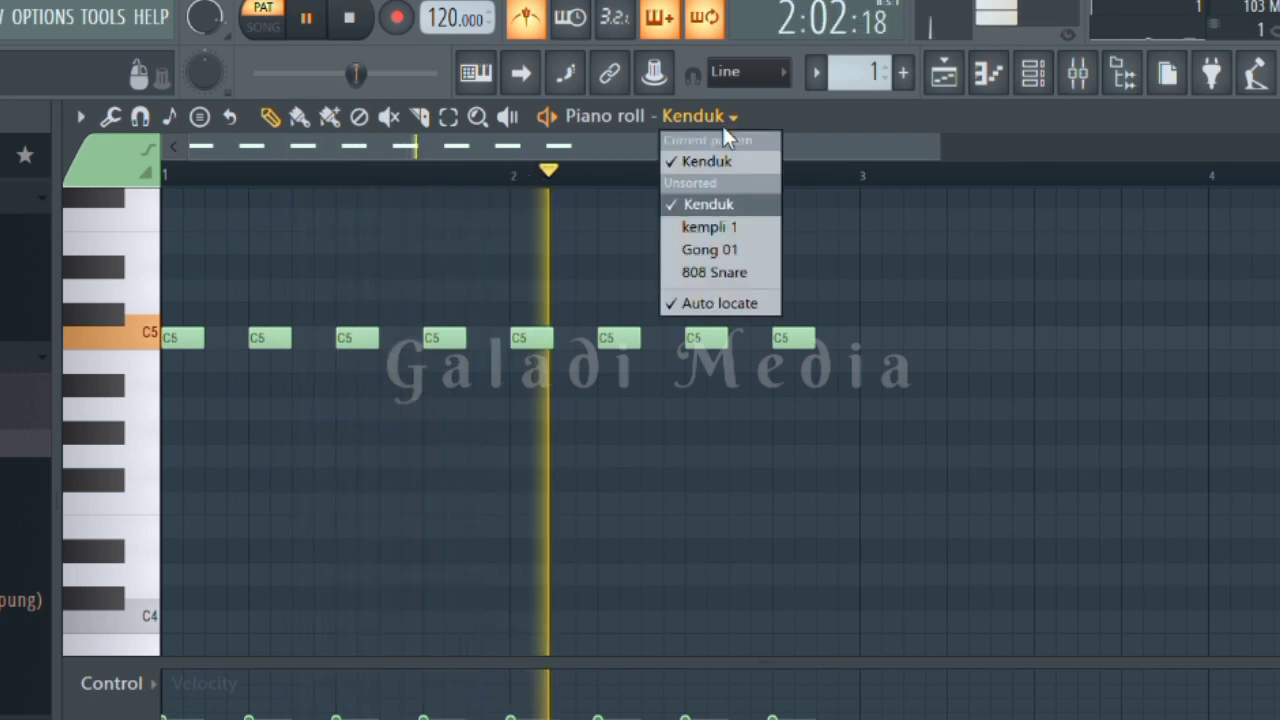
click(721, 227)
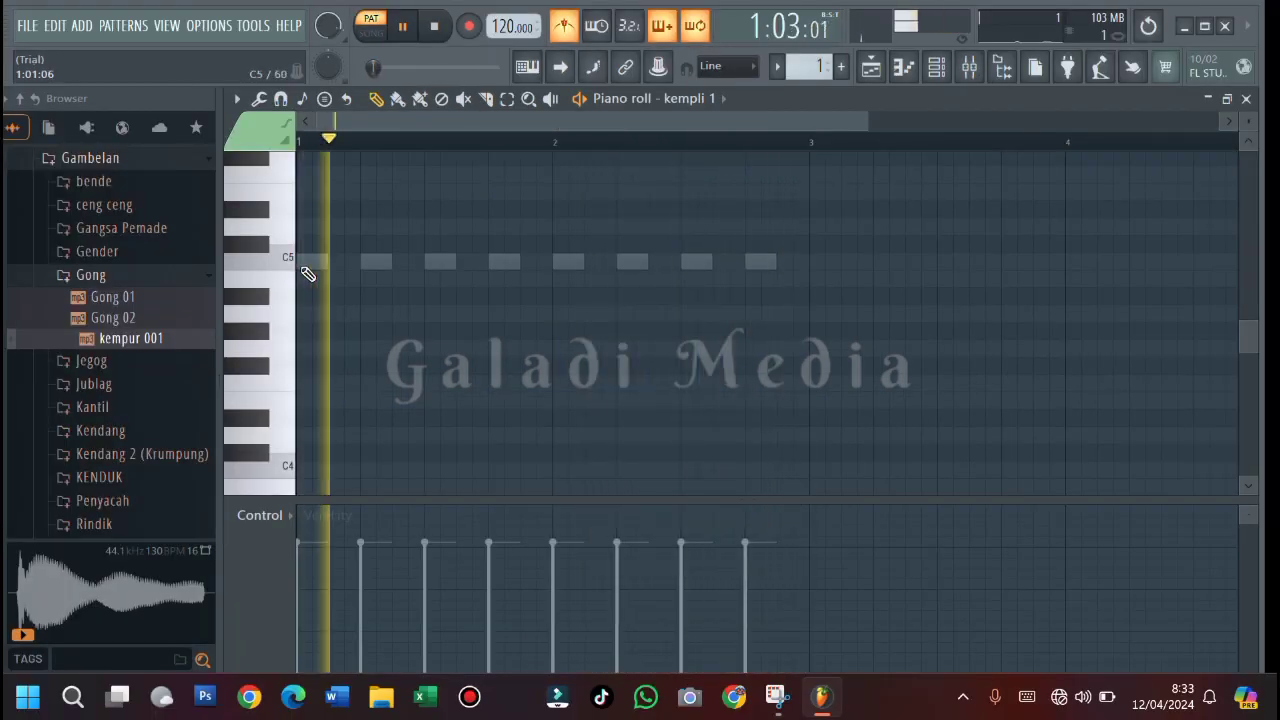
click(308, 263)
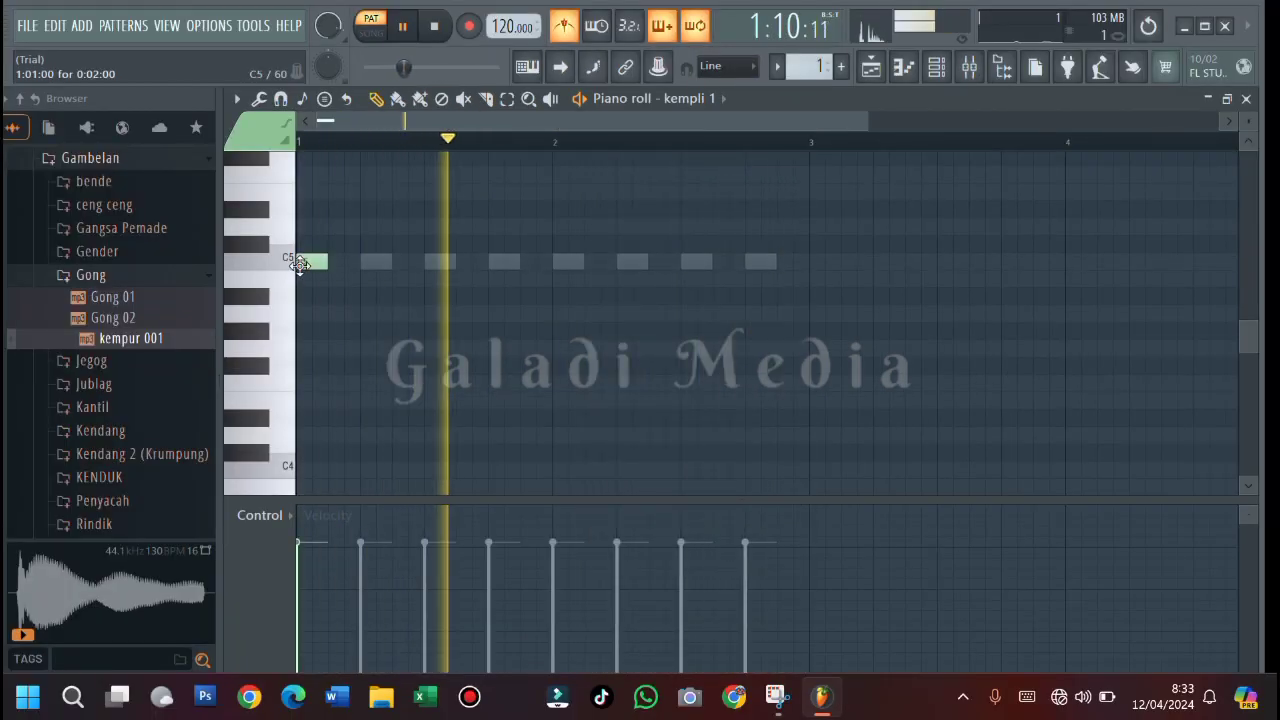
click(435, 263)
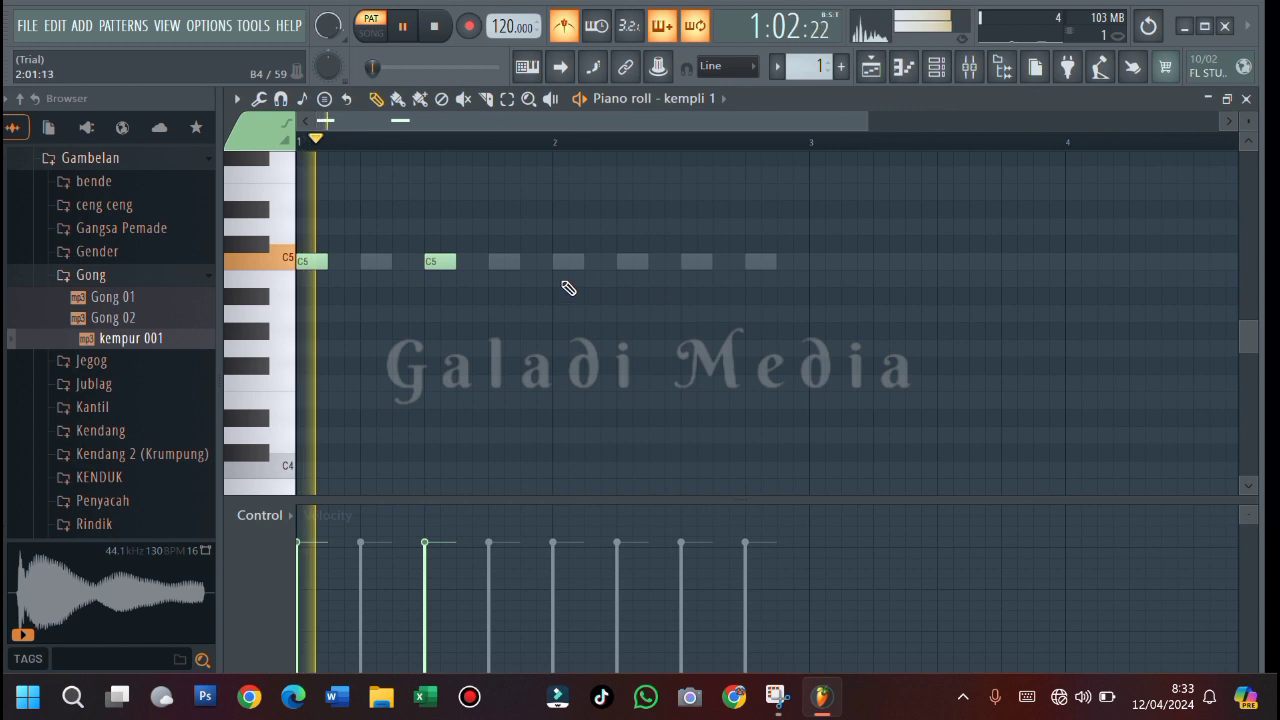
click(565, 263)
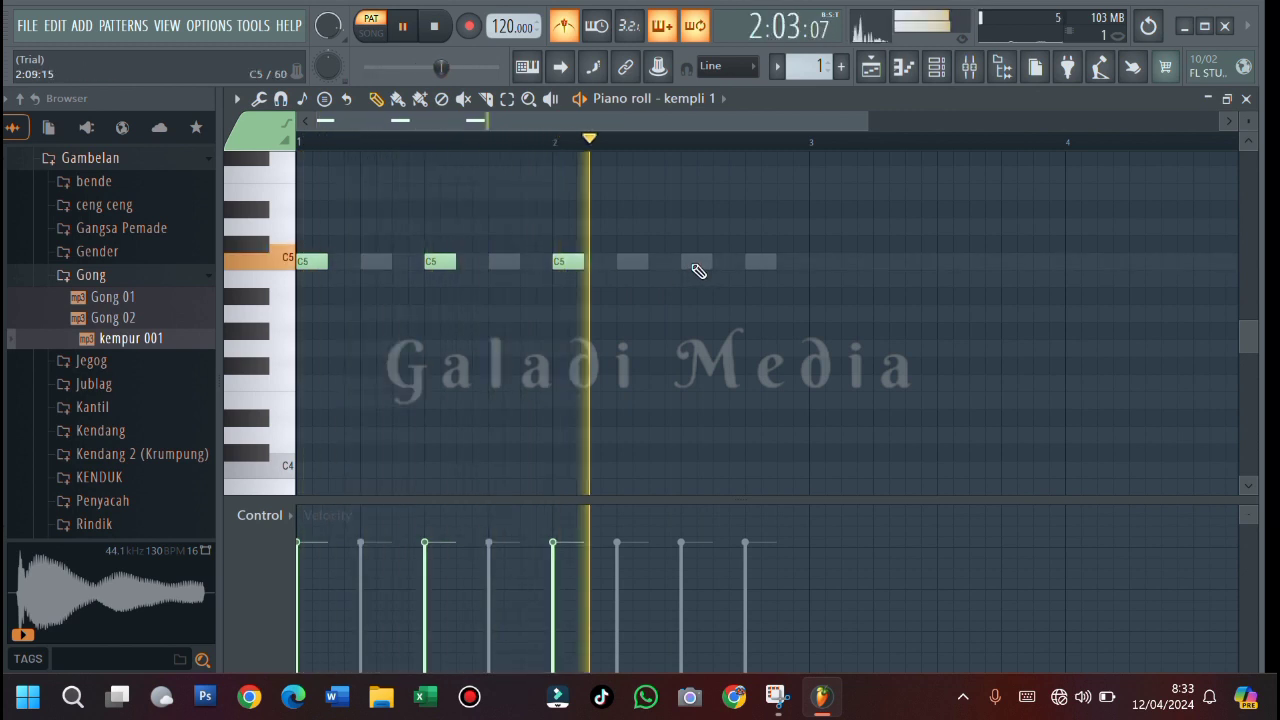
click(688, 263)
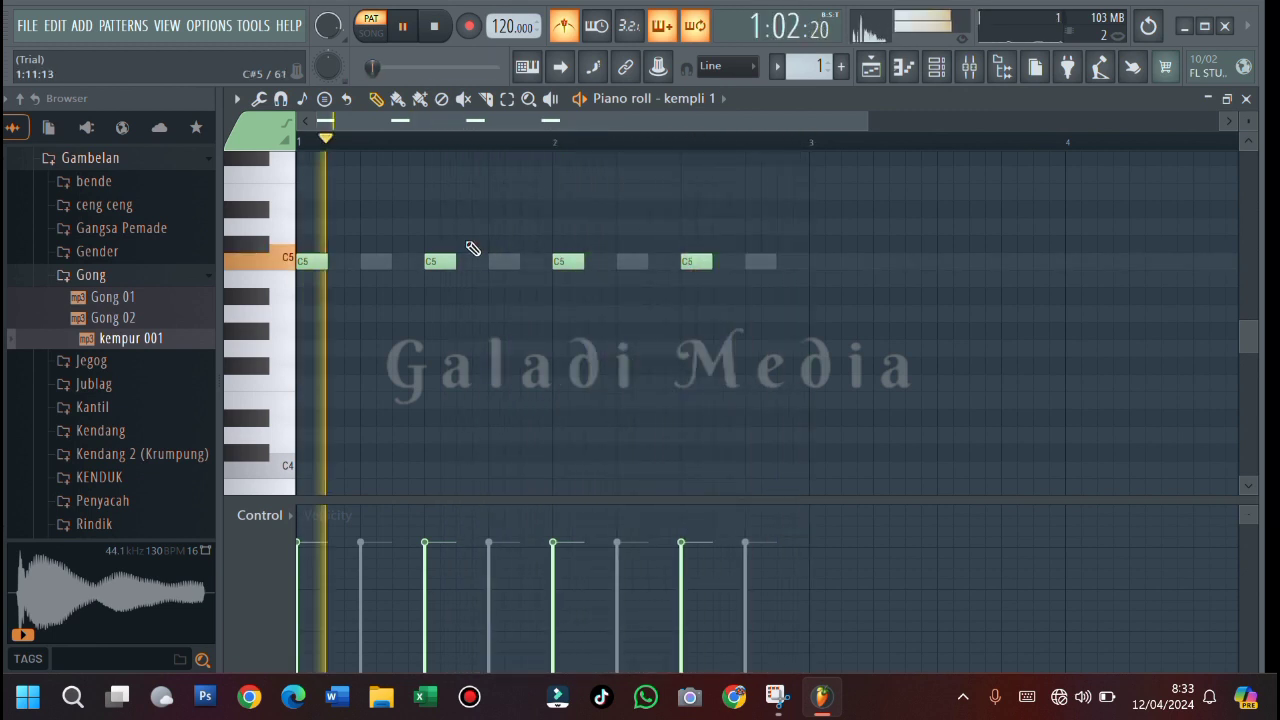
click(816, 263)
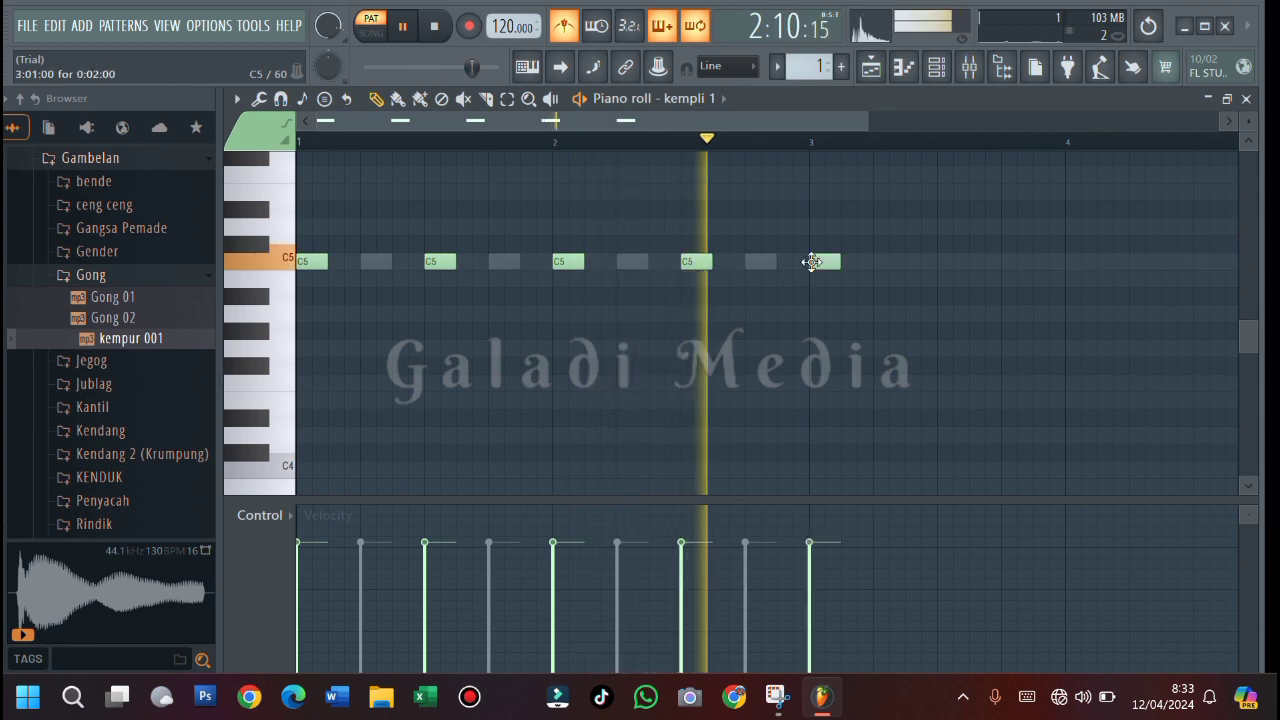
Step: Return to the Kenduk piano roll and add a C5 note at the start of bar 3
click(700, 104)
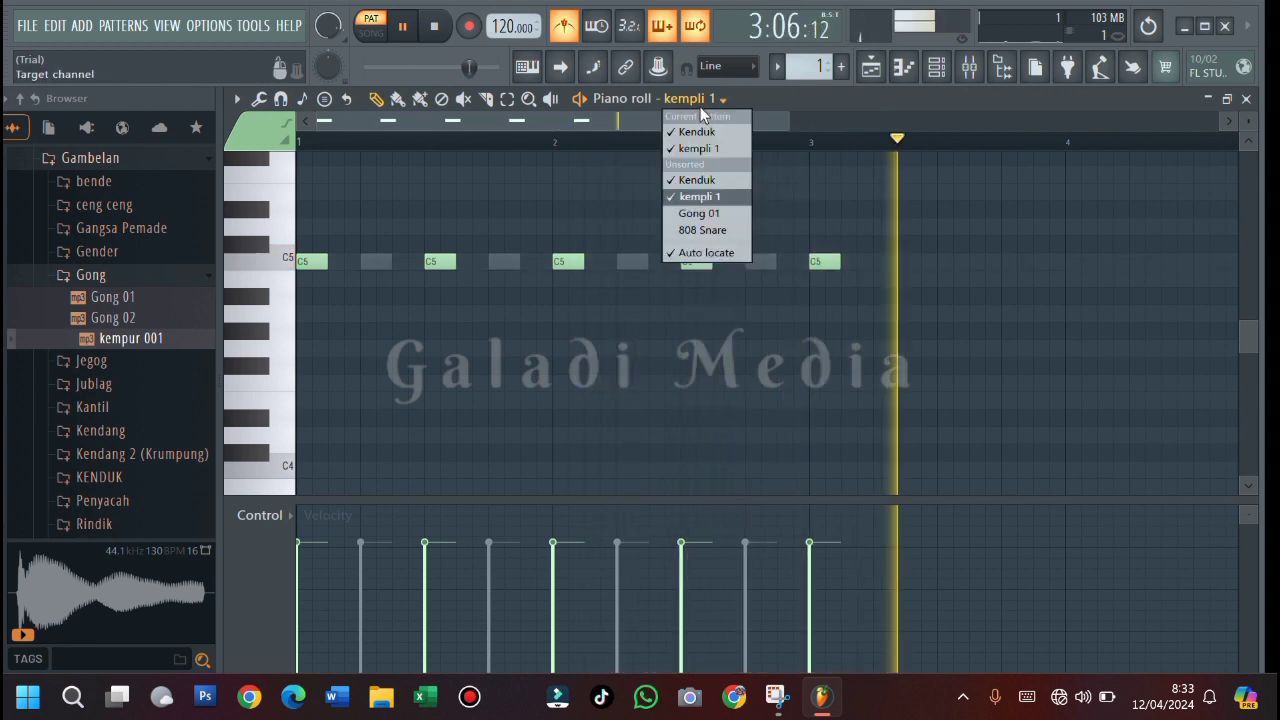
click(706, 181)
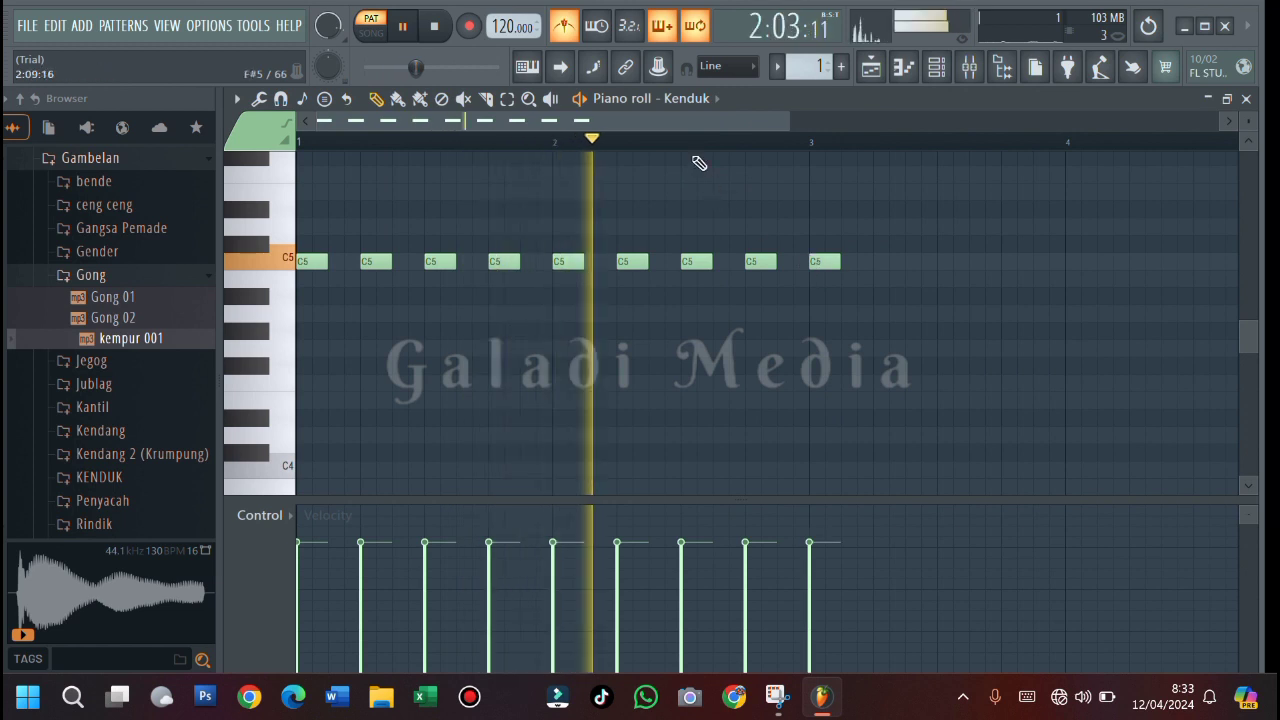
Step: Switch the piano roll to Gong 01 and place C5 notes at the starts of bars 1 and 2
click(692, 99)
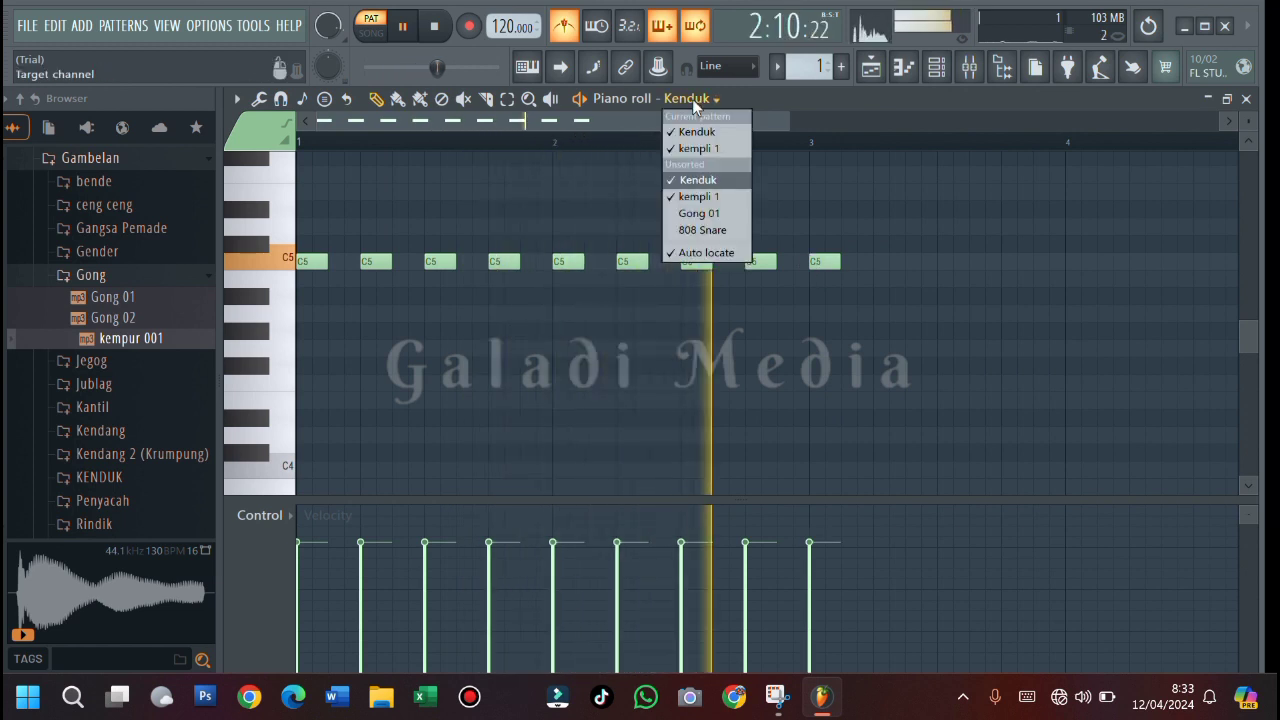
click(721, 211)
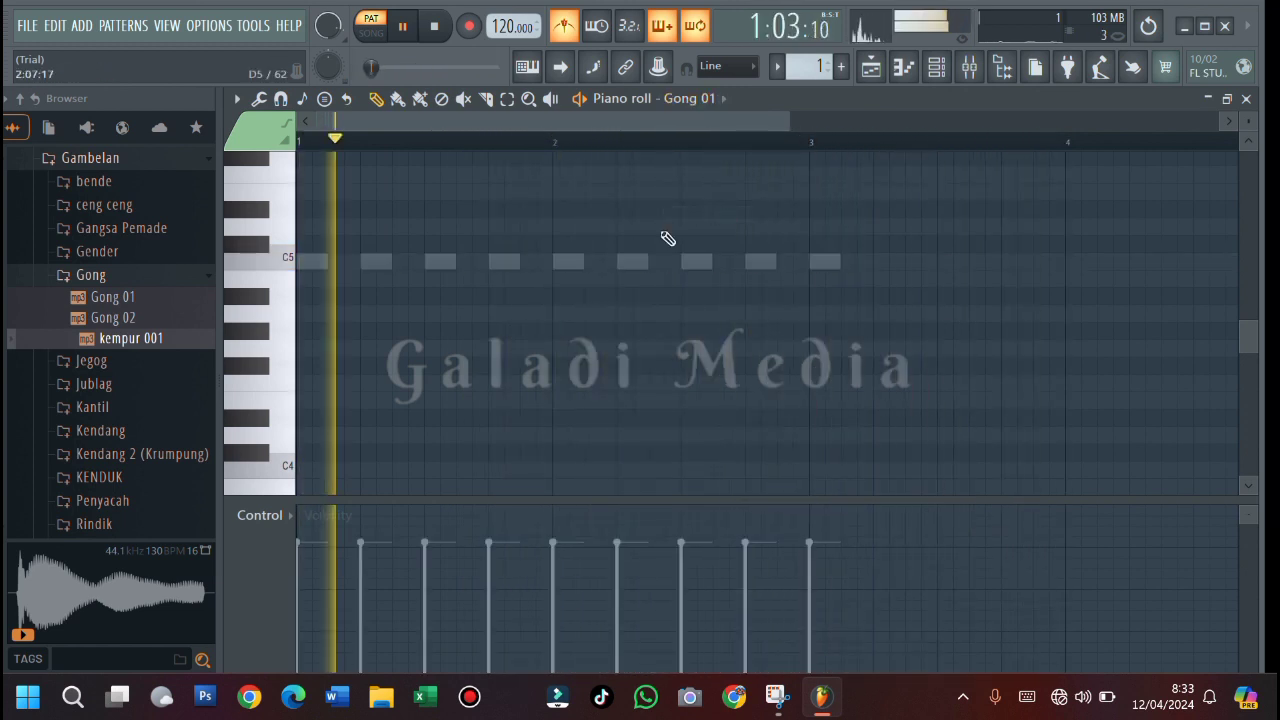
click(305, 262)
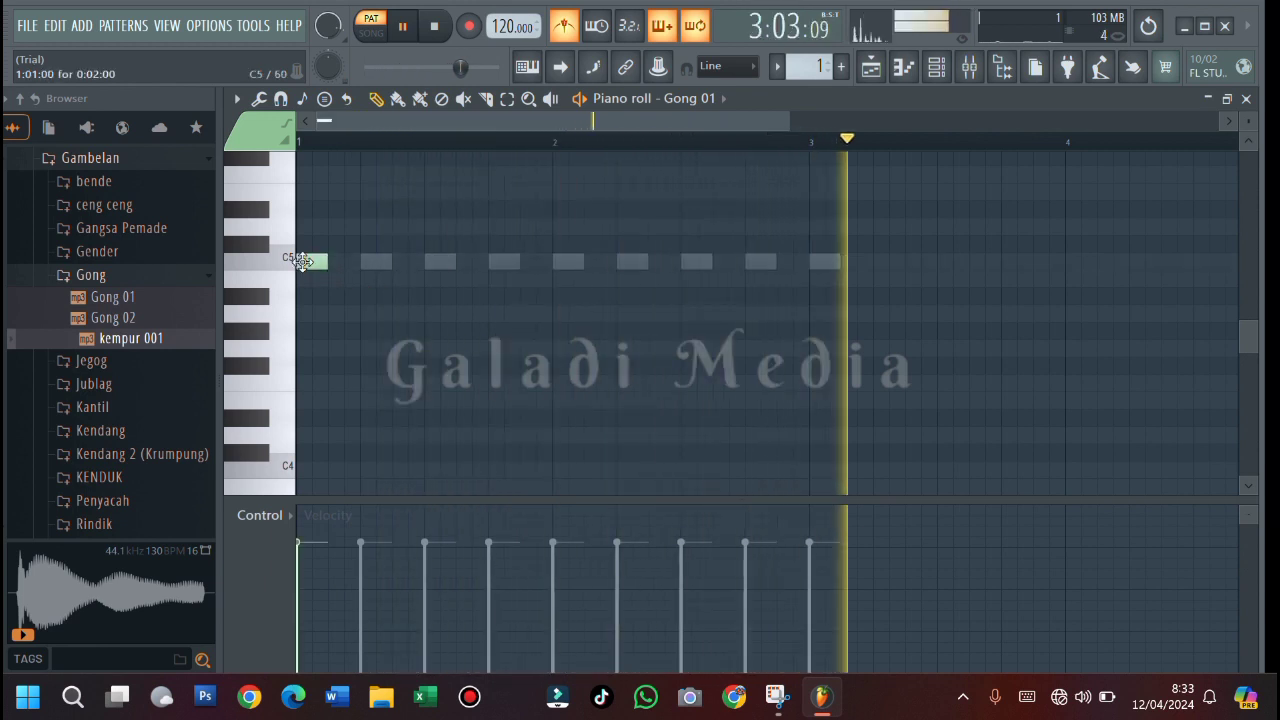
scroll(367, 245, up, 1)
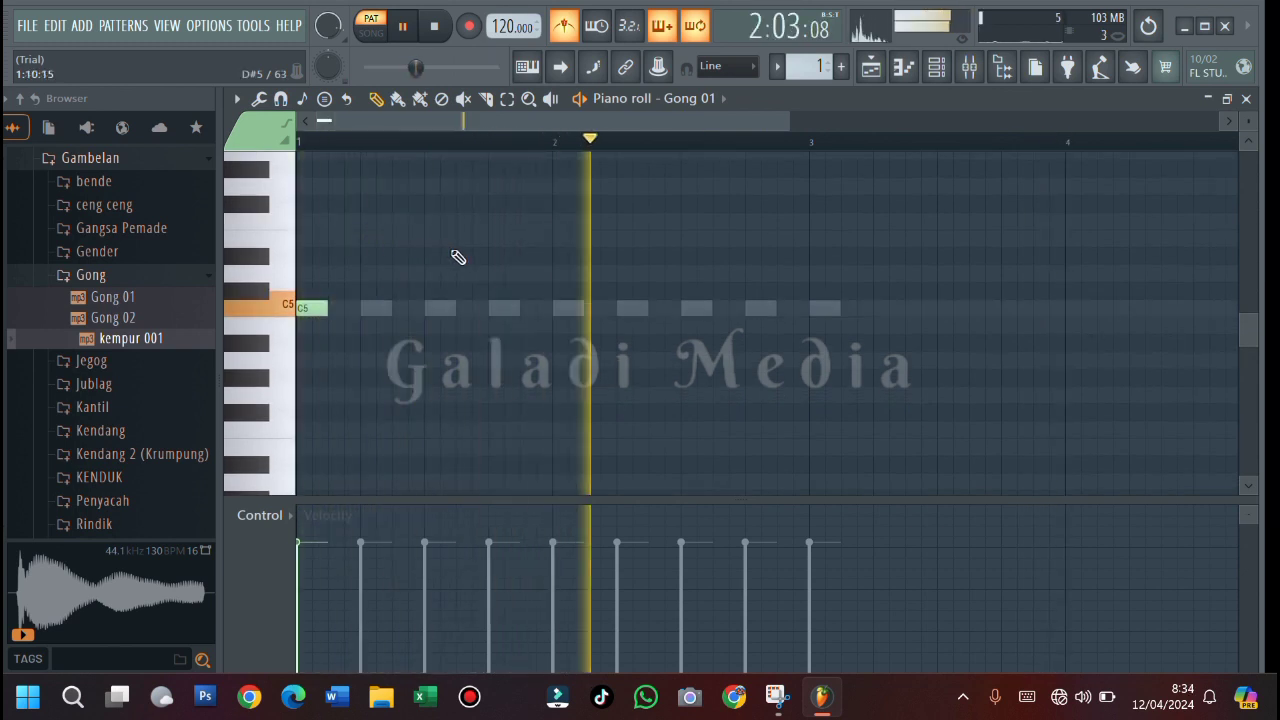
scroll(575, 208, up, 1)
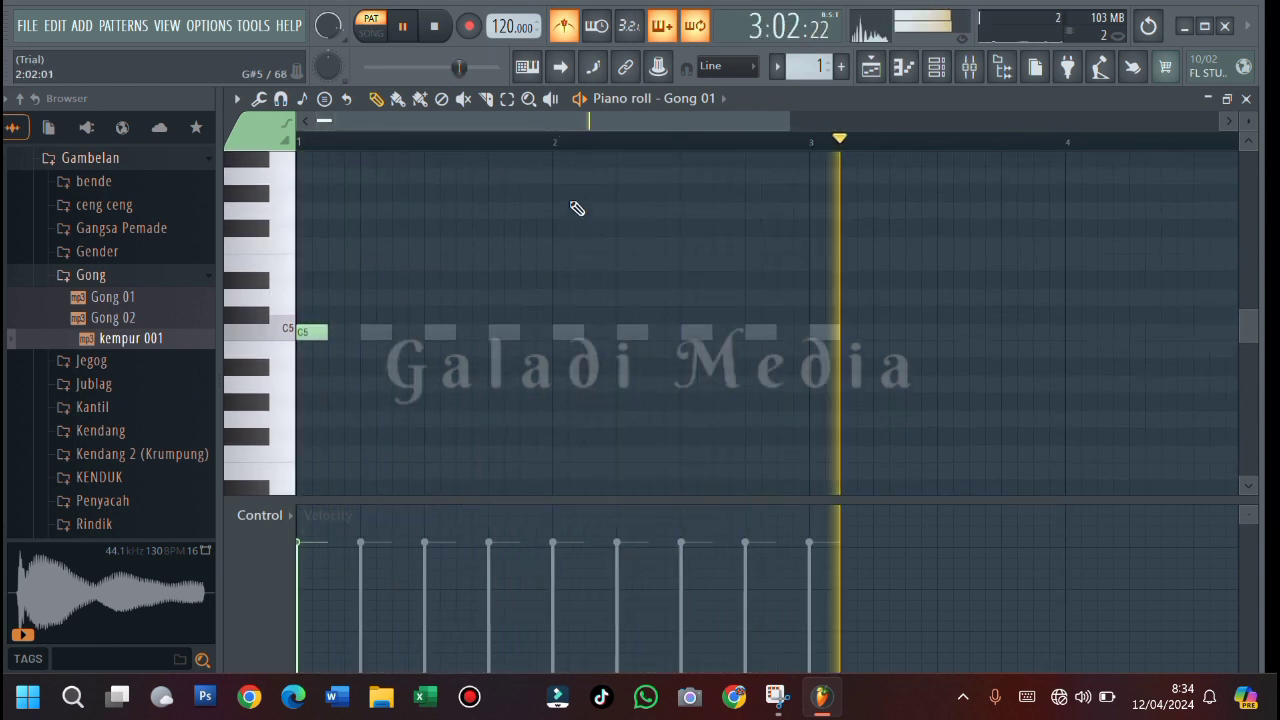
click(558, 176)
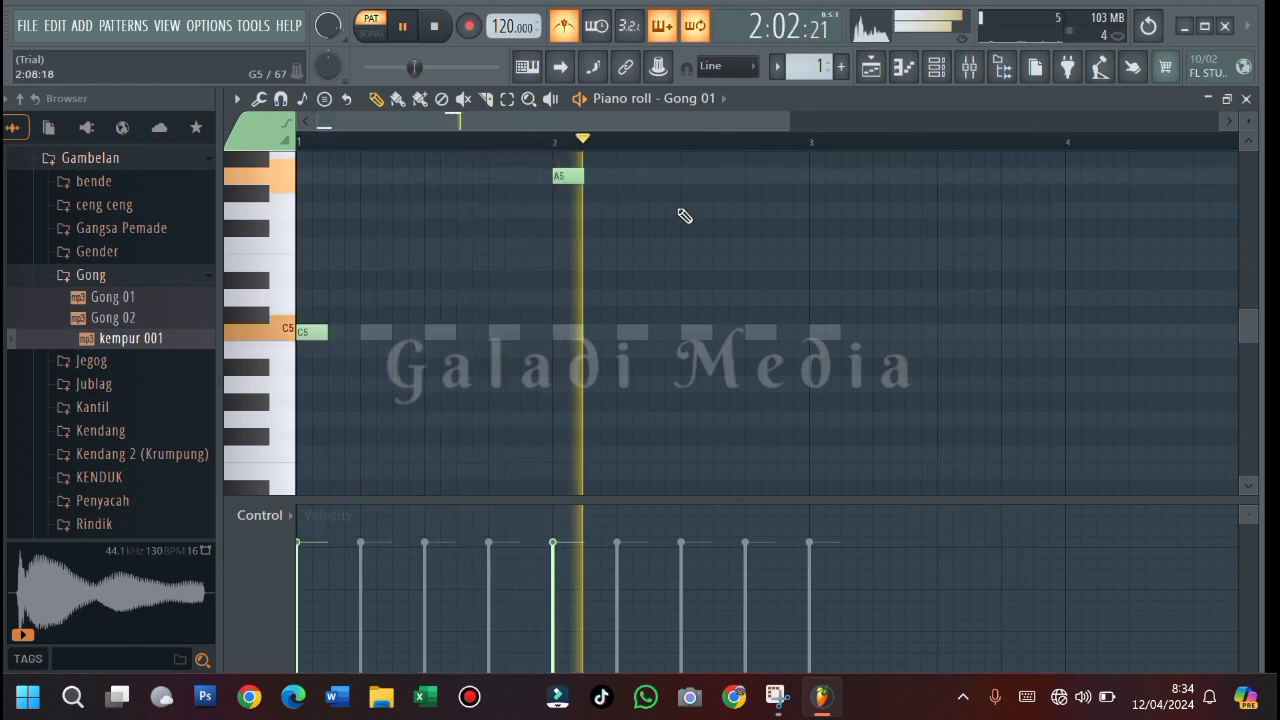
drag(568, 177, 570, 333)
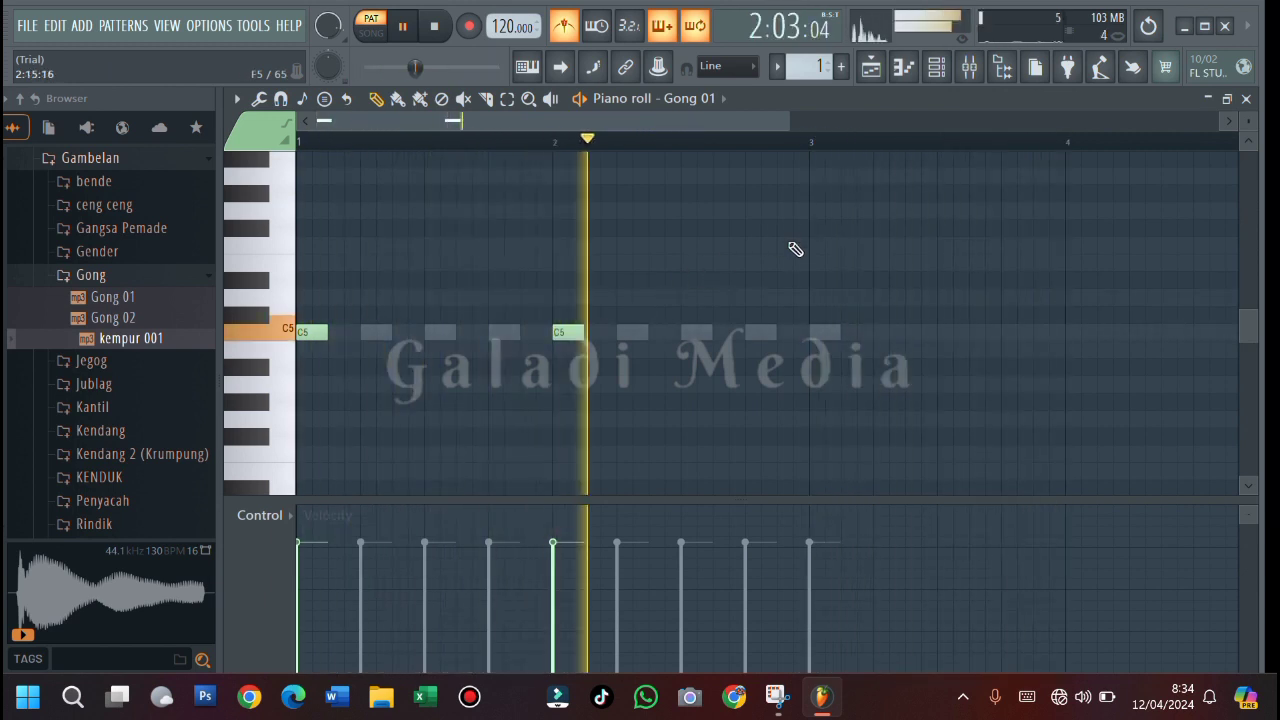
Step: Add Gong 01 notes at A5 on beats 2 and 4 of bar 2 and at C5 on bar 3, and close the piano roll
click(692, 176)
click(760, 177)
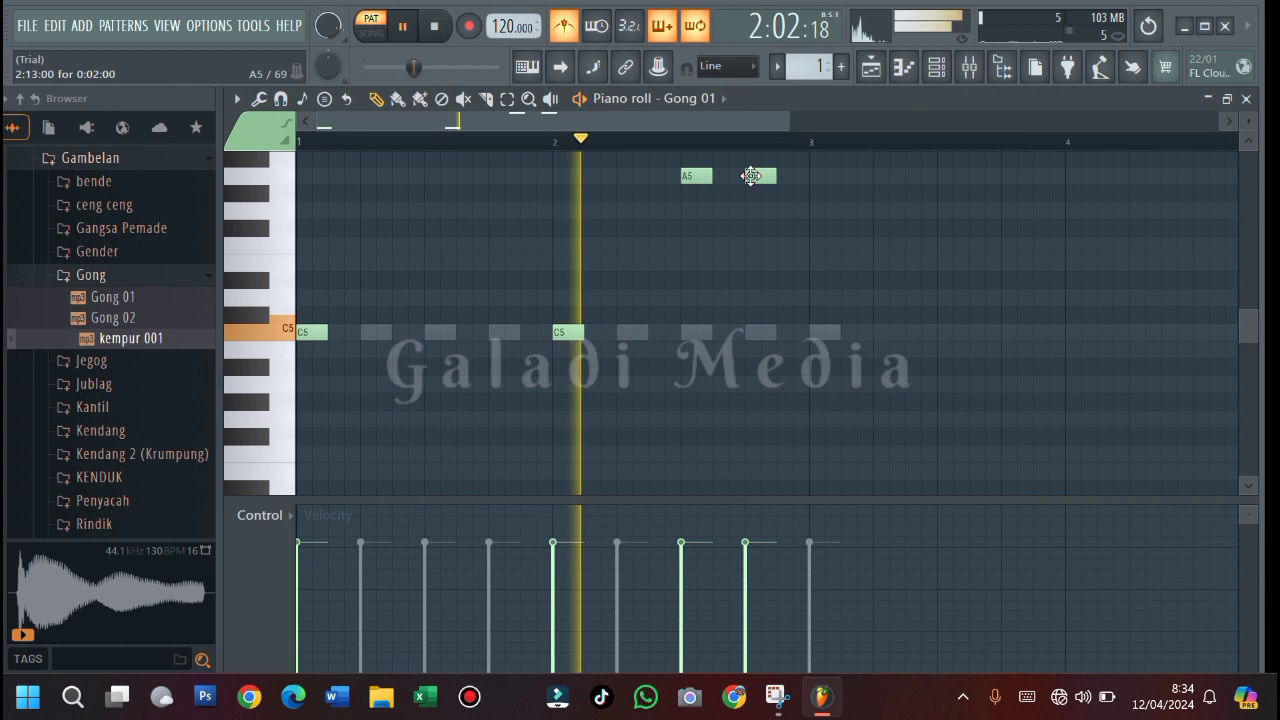
drag(692, 176, 630, 178)
drag(754, 177, 694, 179)
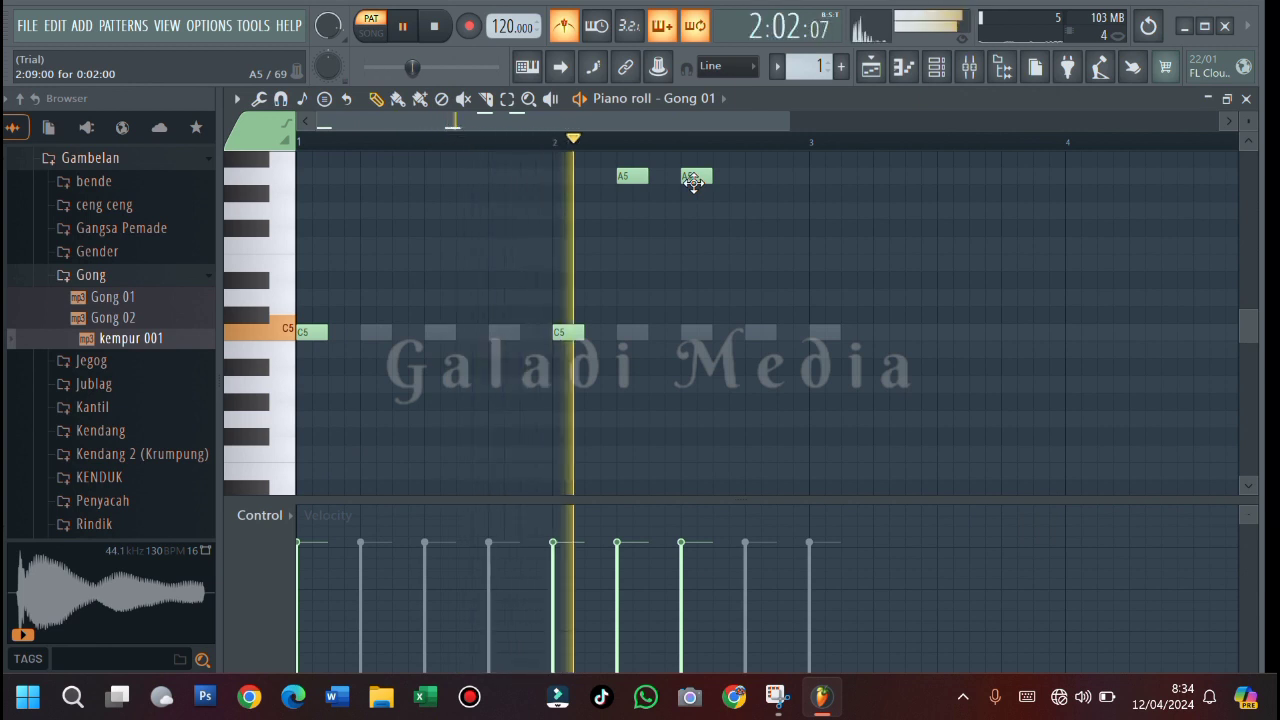
drag(693, 179, 758, 180)
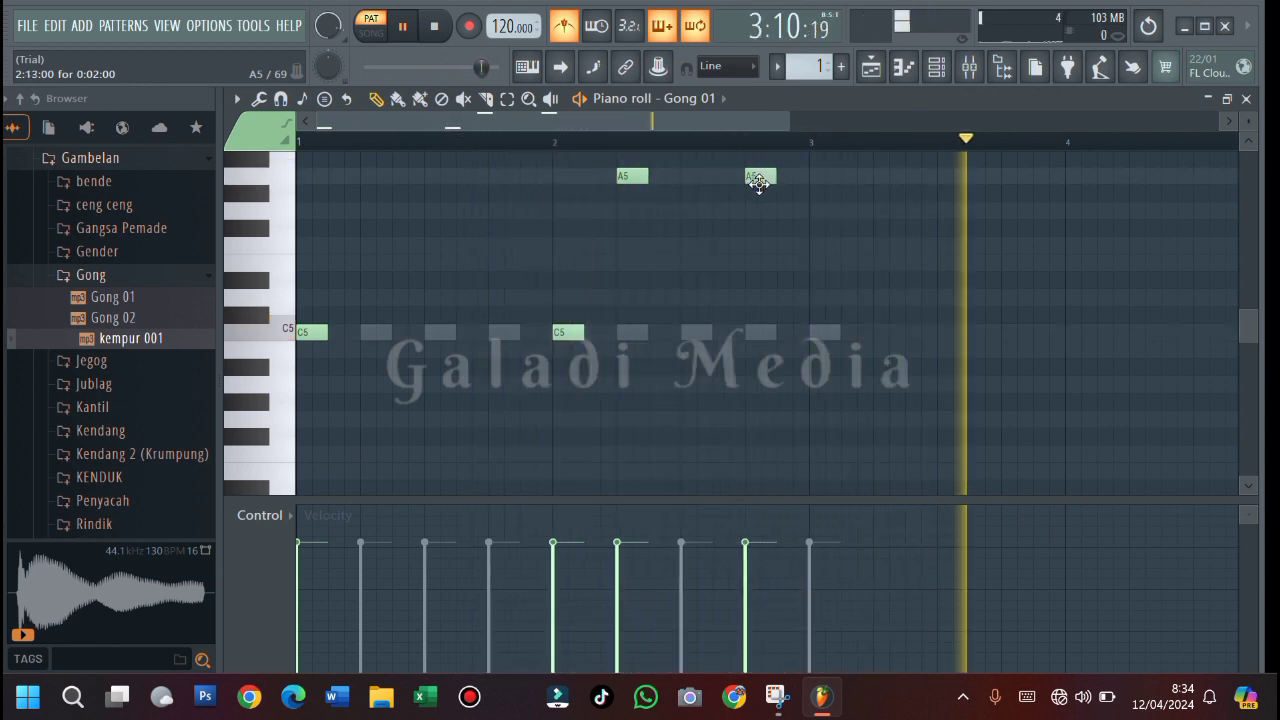
click(816, 334)
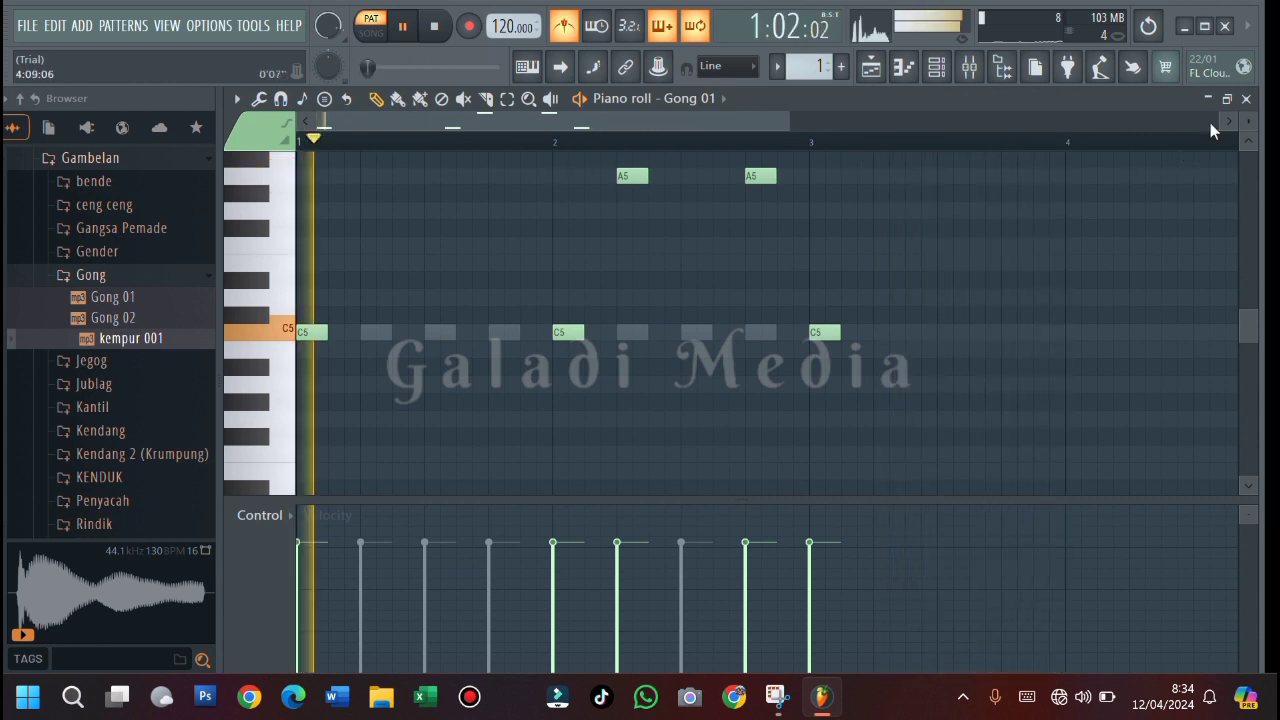
click(1246, 99)
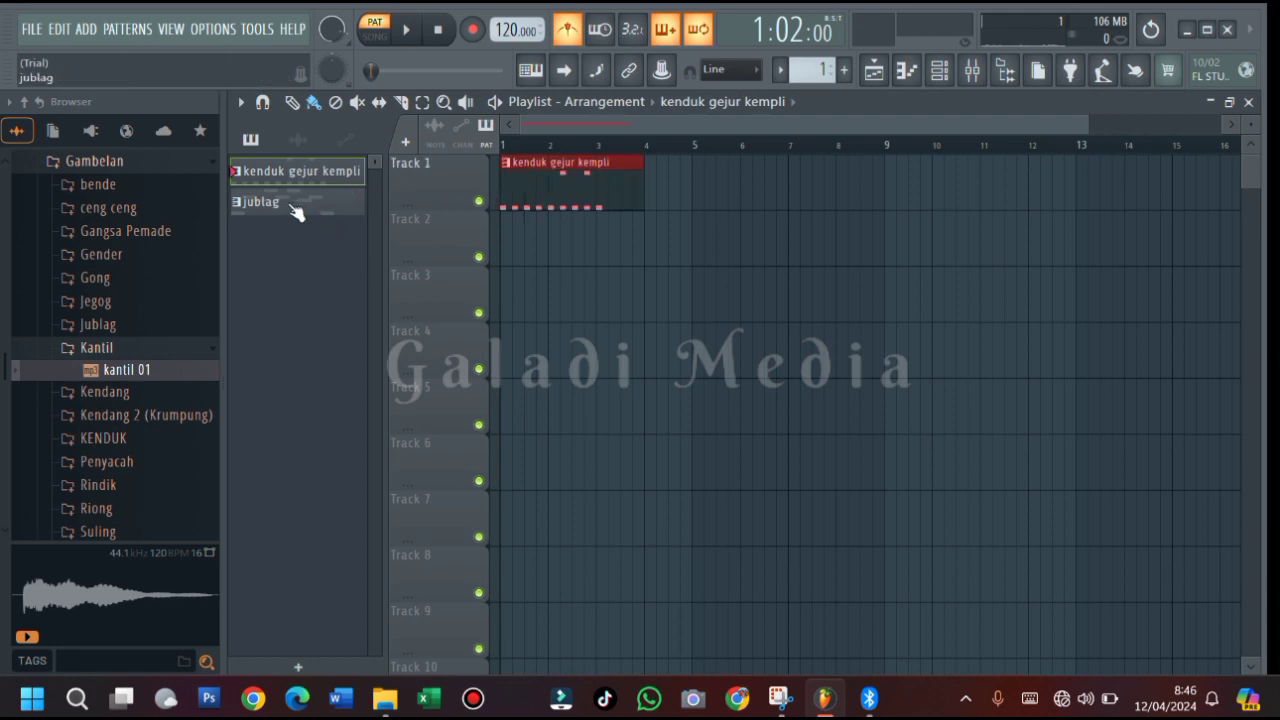
Step: Place the jublag pattern at the start of Track 2 and duplicate the clips on both tracks to fill bars 1 to 8
click(507, 252)
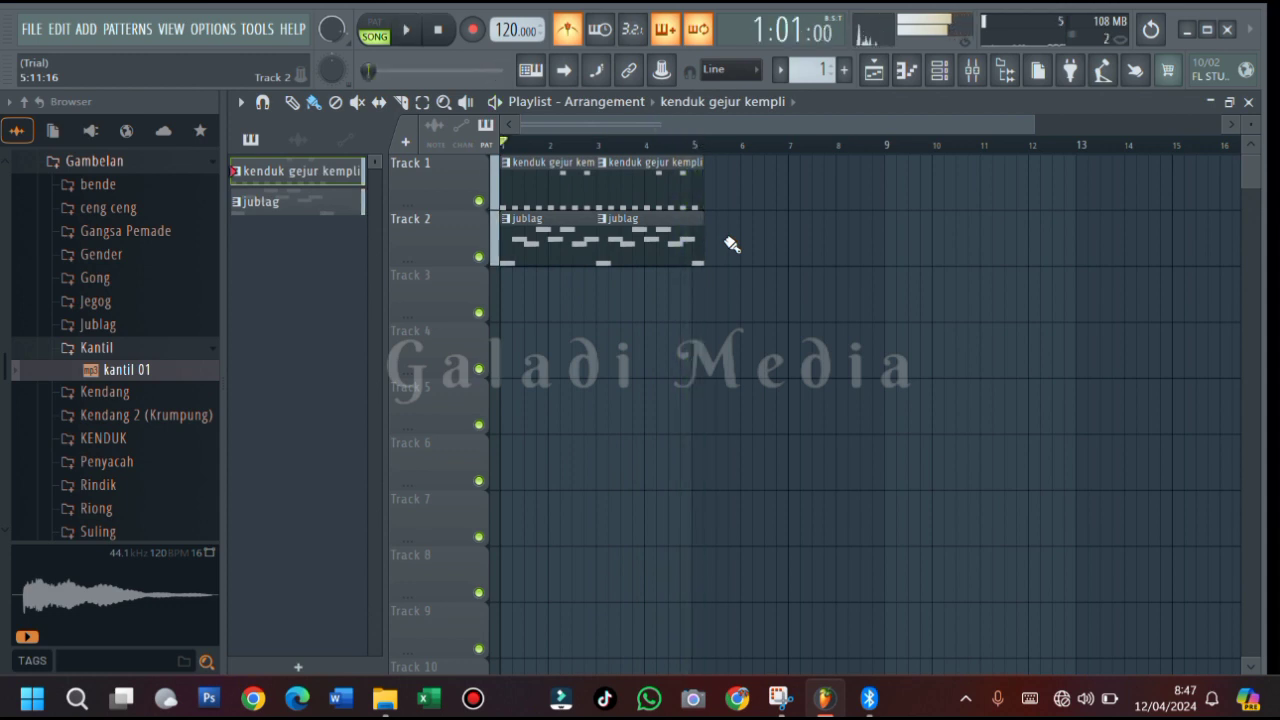
key(ctrl+a)
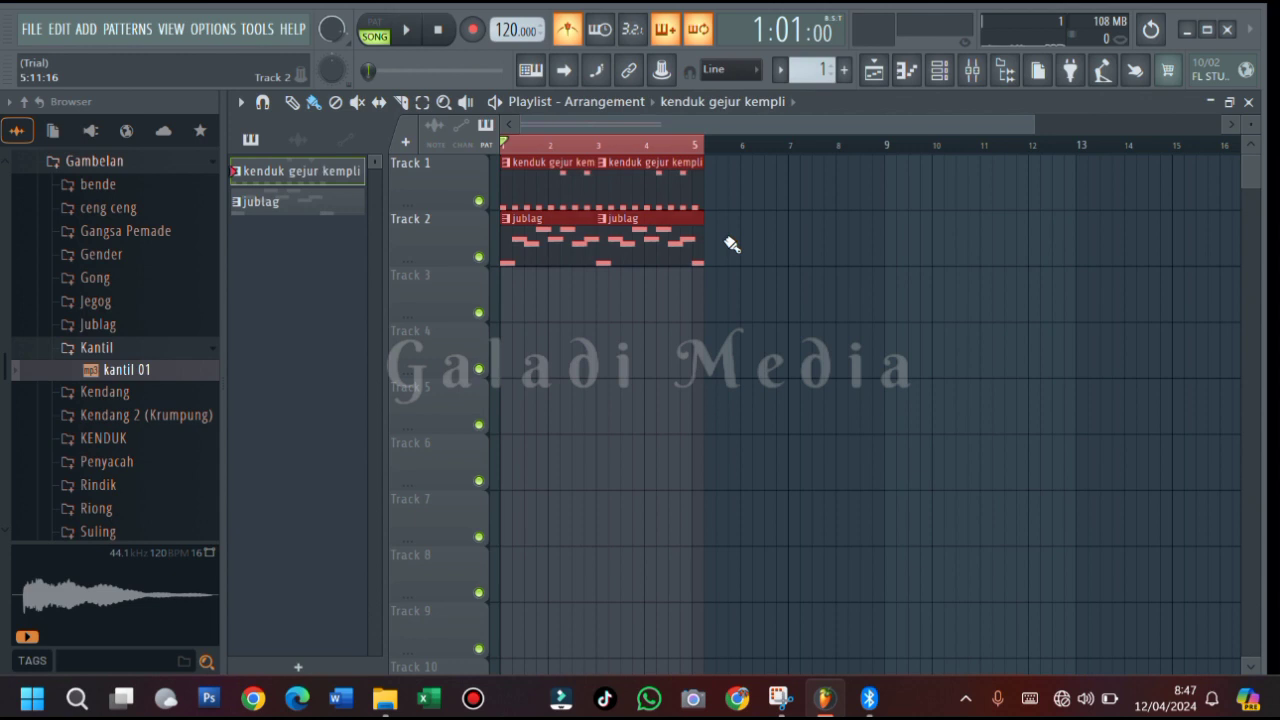
drag(672, 196, 748, 194)
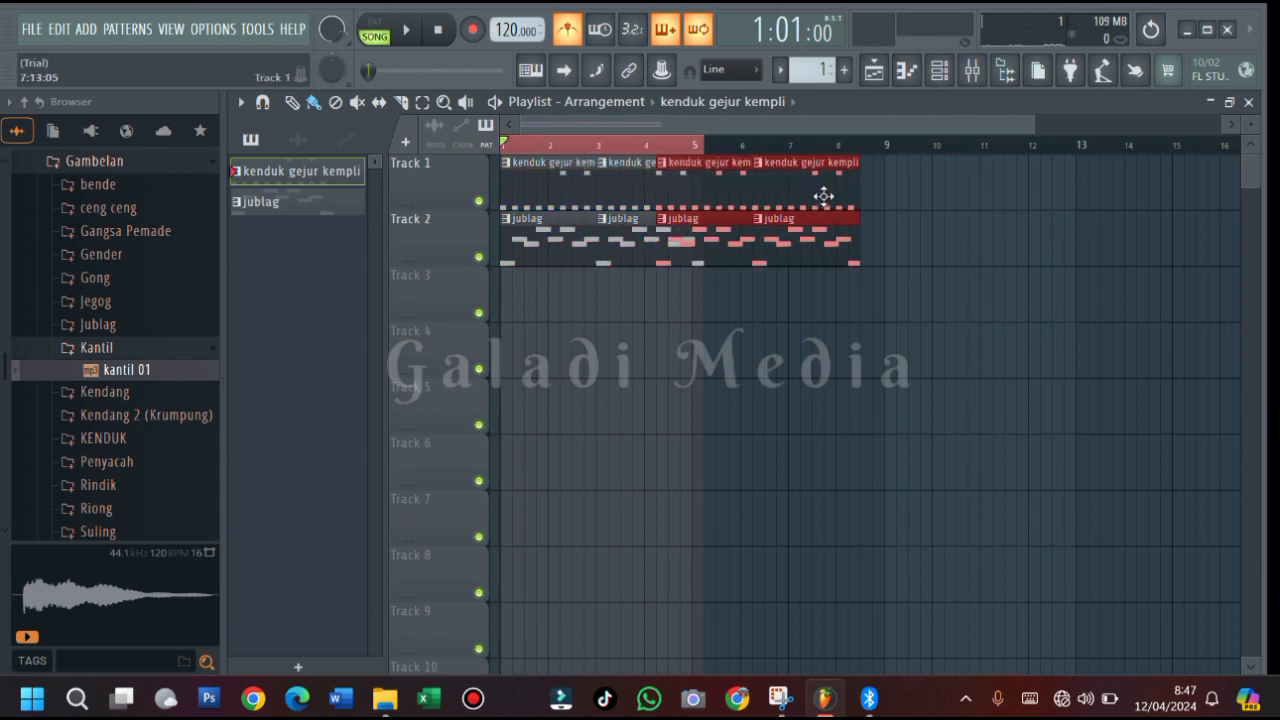
double_click(942, 147)
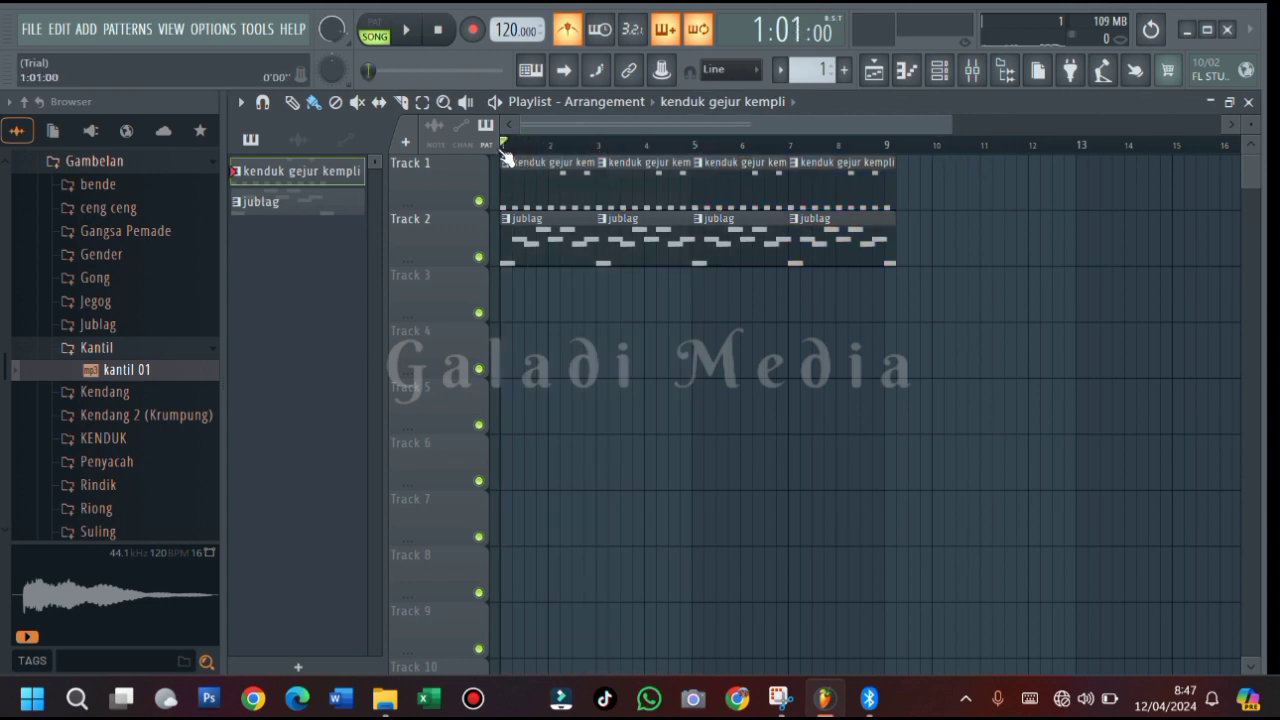